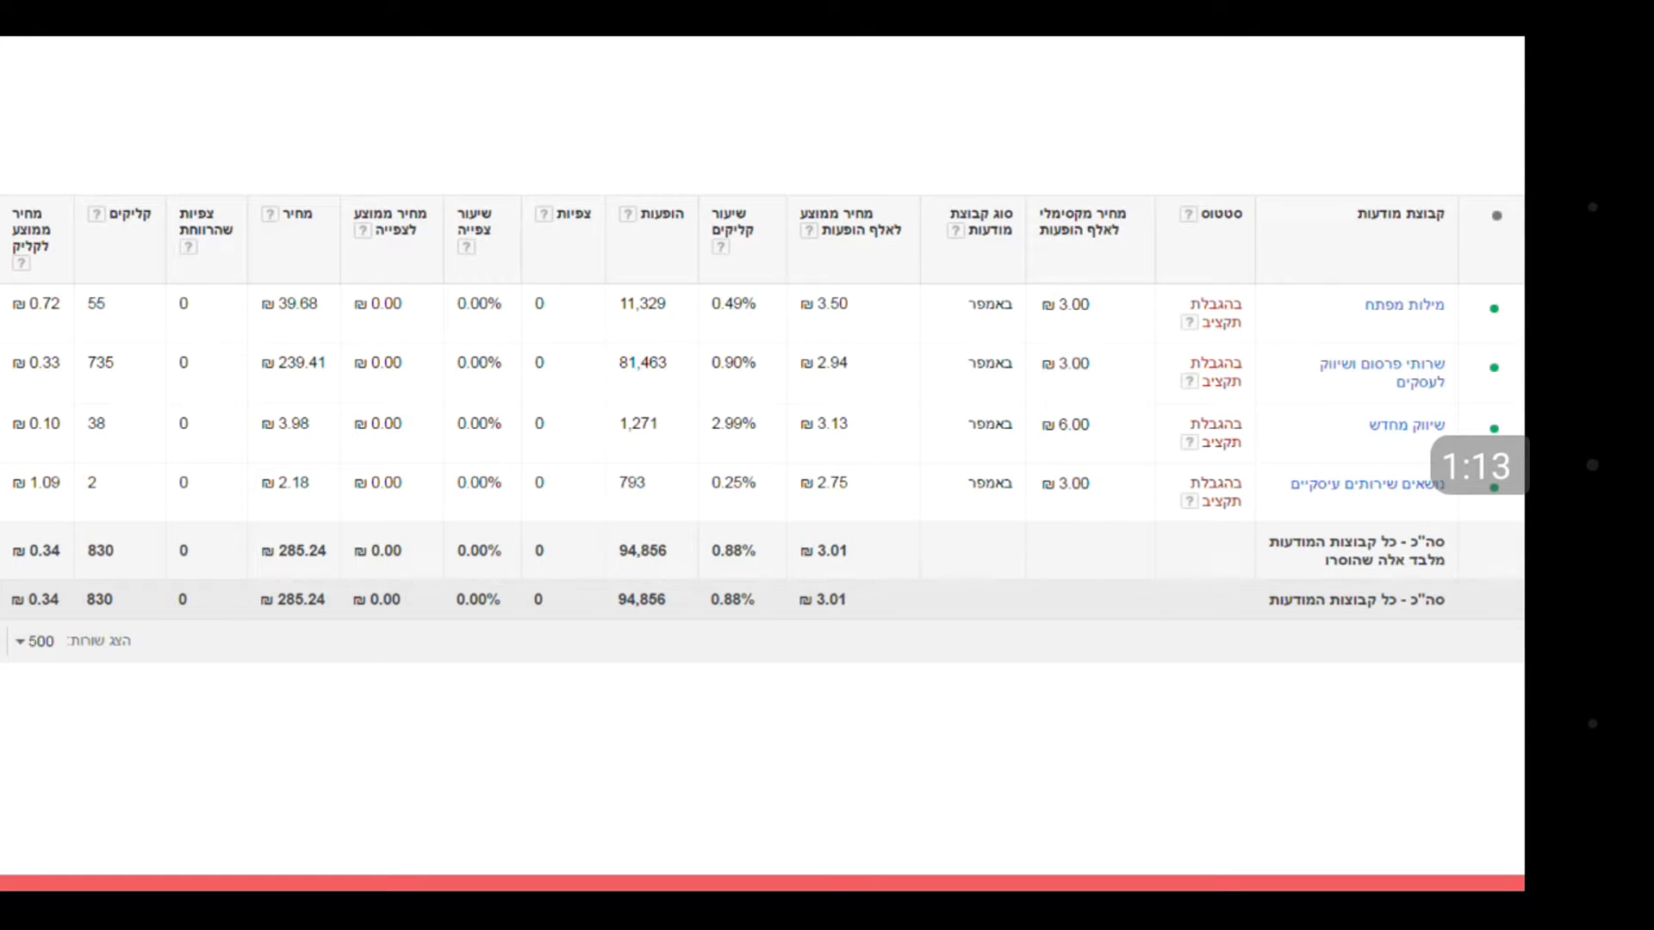
# Review the bumper ad groups' totals of 94,856 impressions, 830 clicks and 0.88% CTR.
pyautogui.click(733, 570)
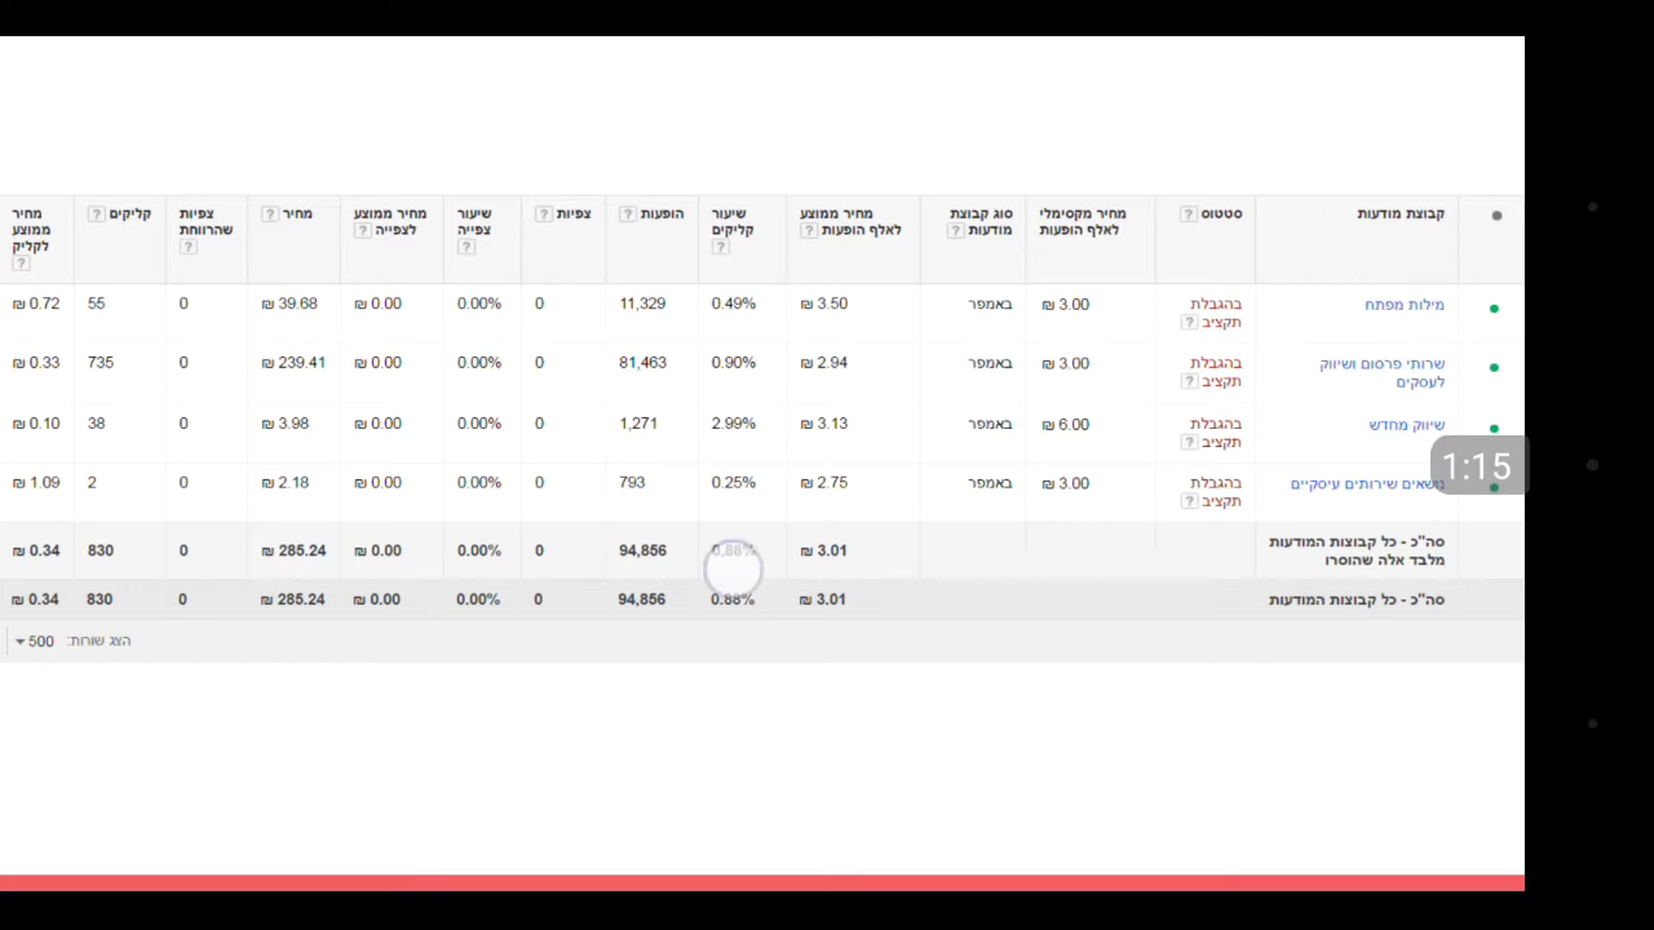
# Watch a pre-roll ad on a YouTube music video, then return to the totals summary.
pyautogui.click(230, 600)
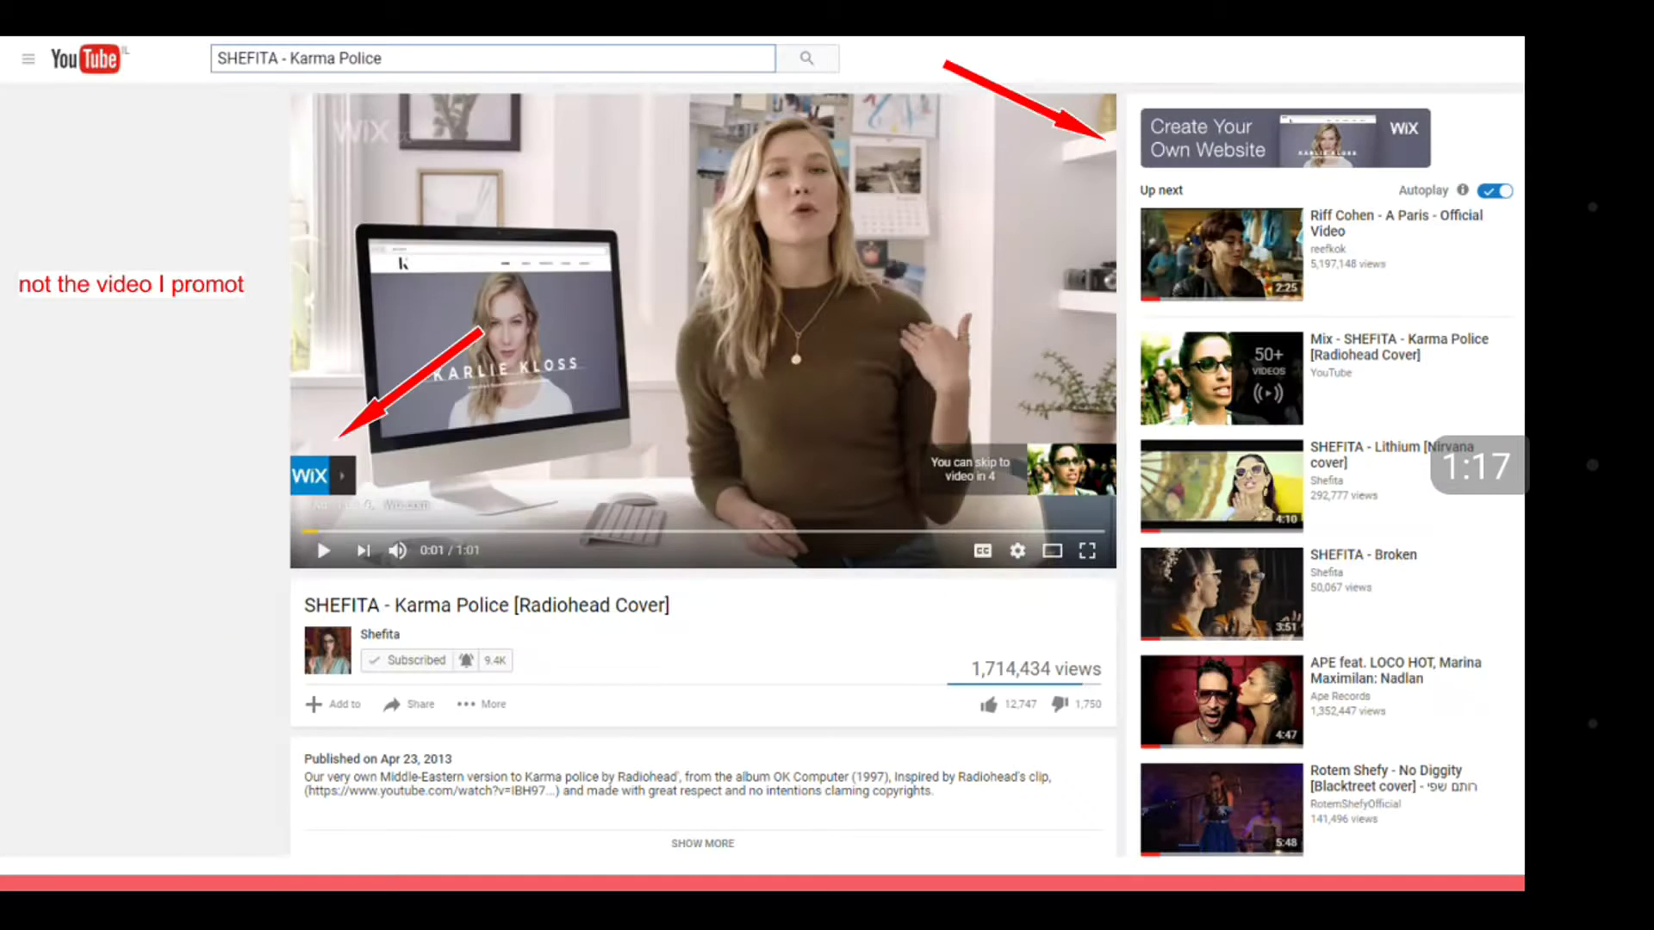
pyautogui.press('Left')
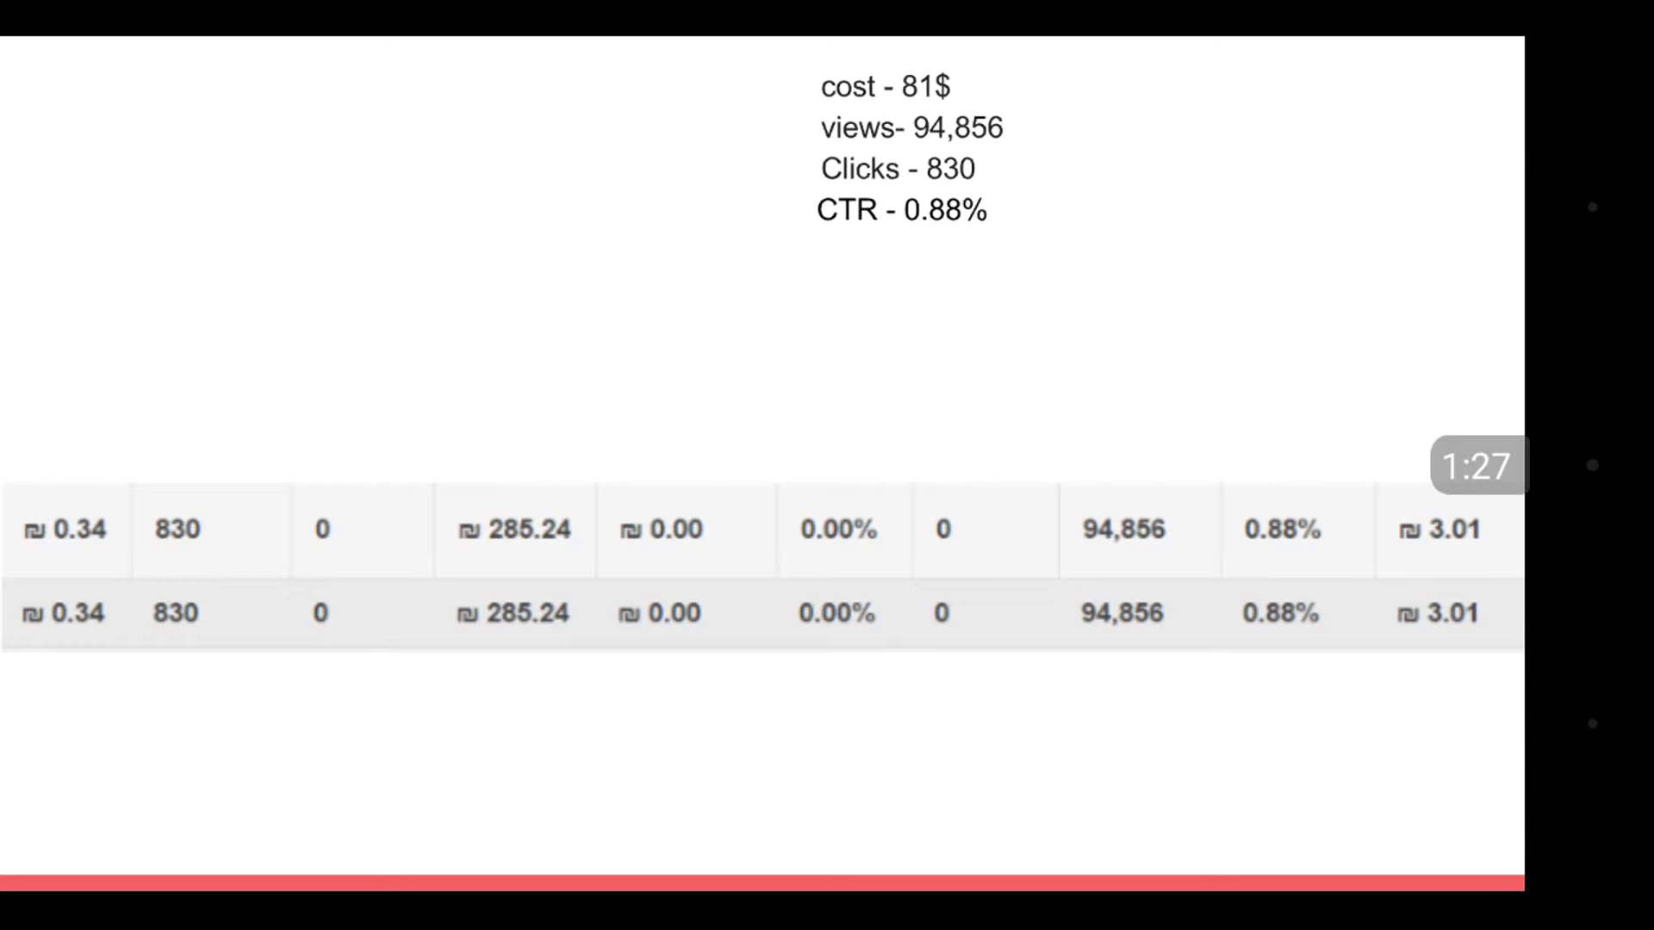
# Show All campaigns in the video account, listing nine paused campaigns.
pyautogui.click(793, 118)
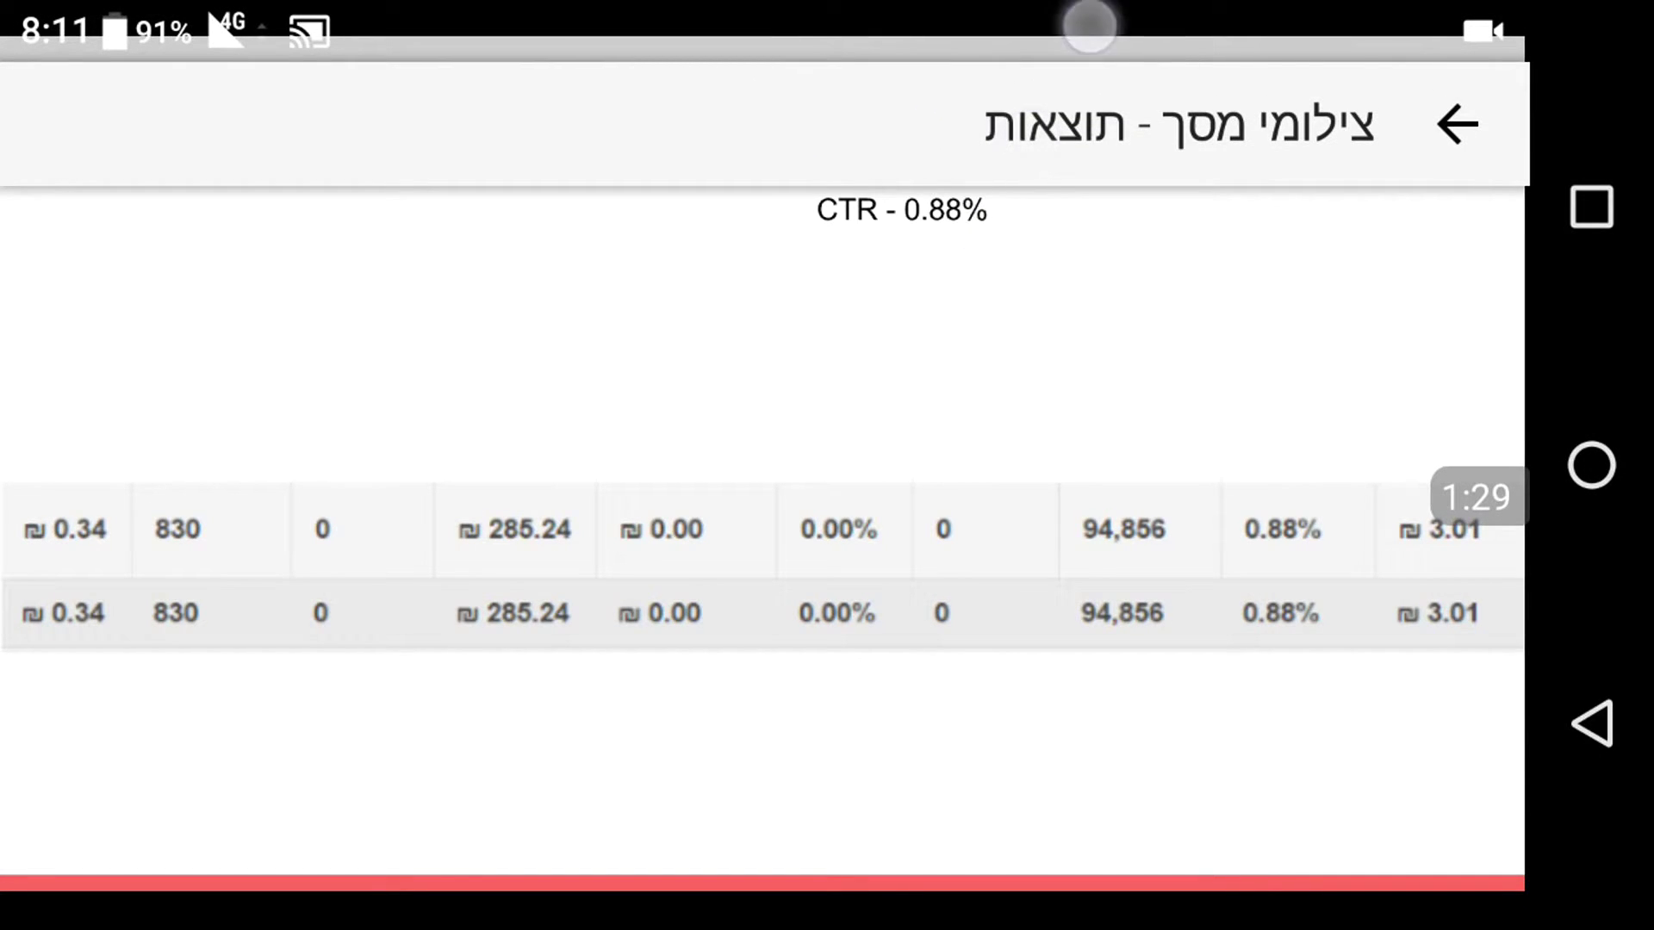
pyautogui.click(1089, 26)
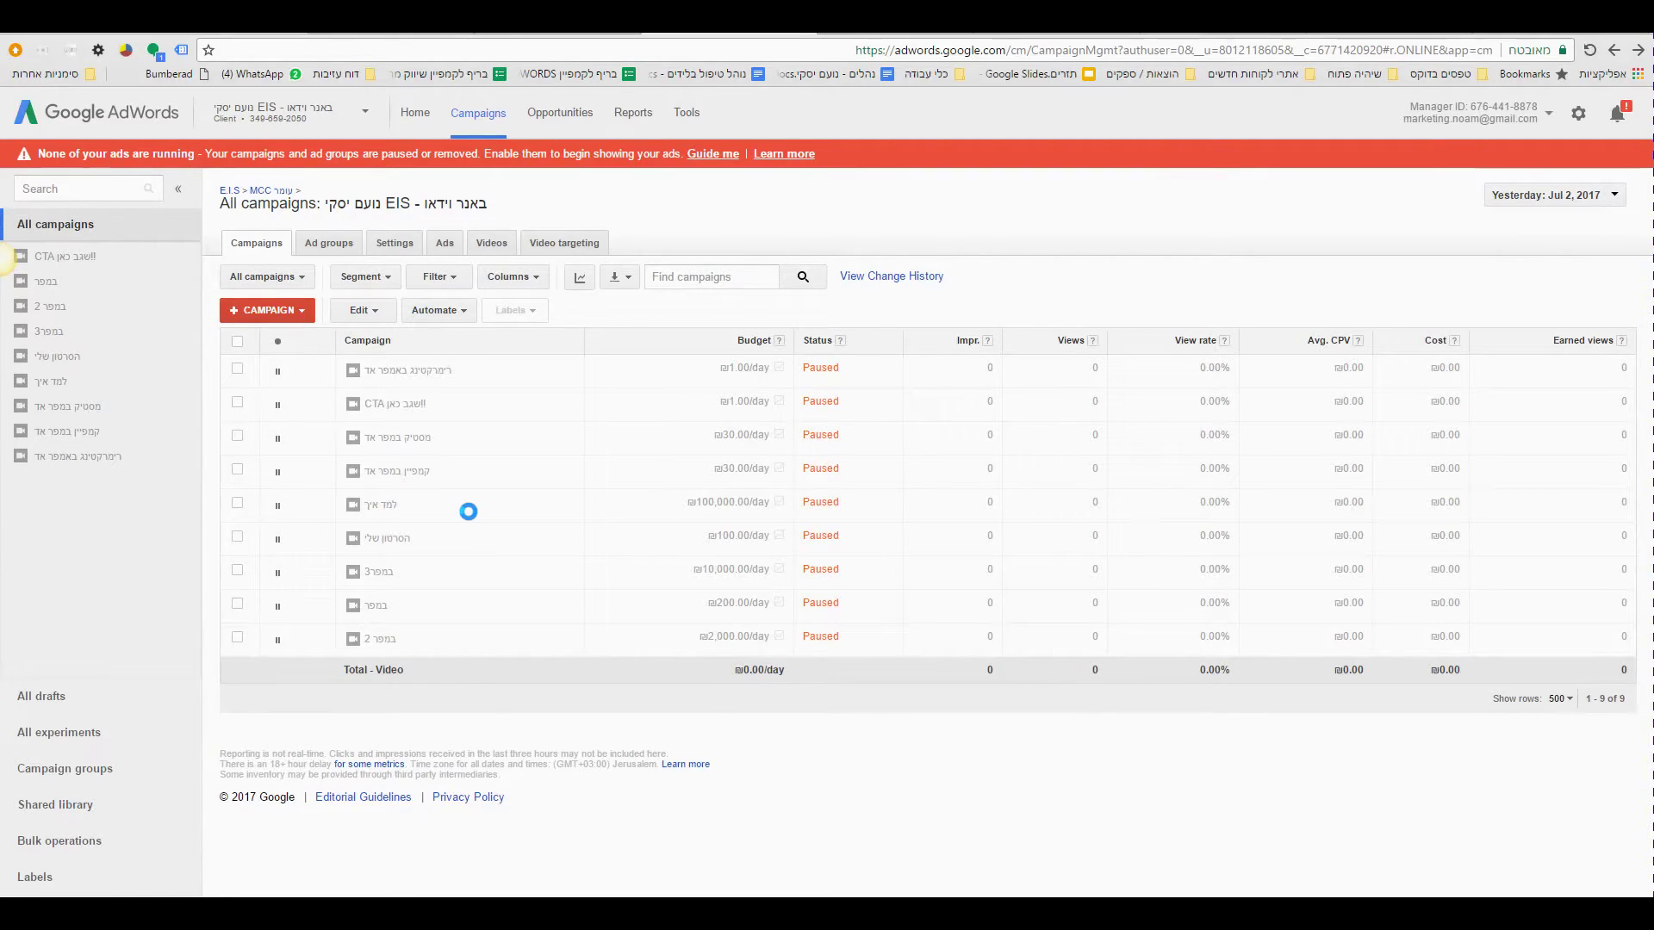
# Start a new Video campaign from the +CAMPAIGN type list.
pyautogui.click(266, 313)
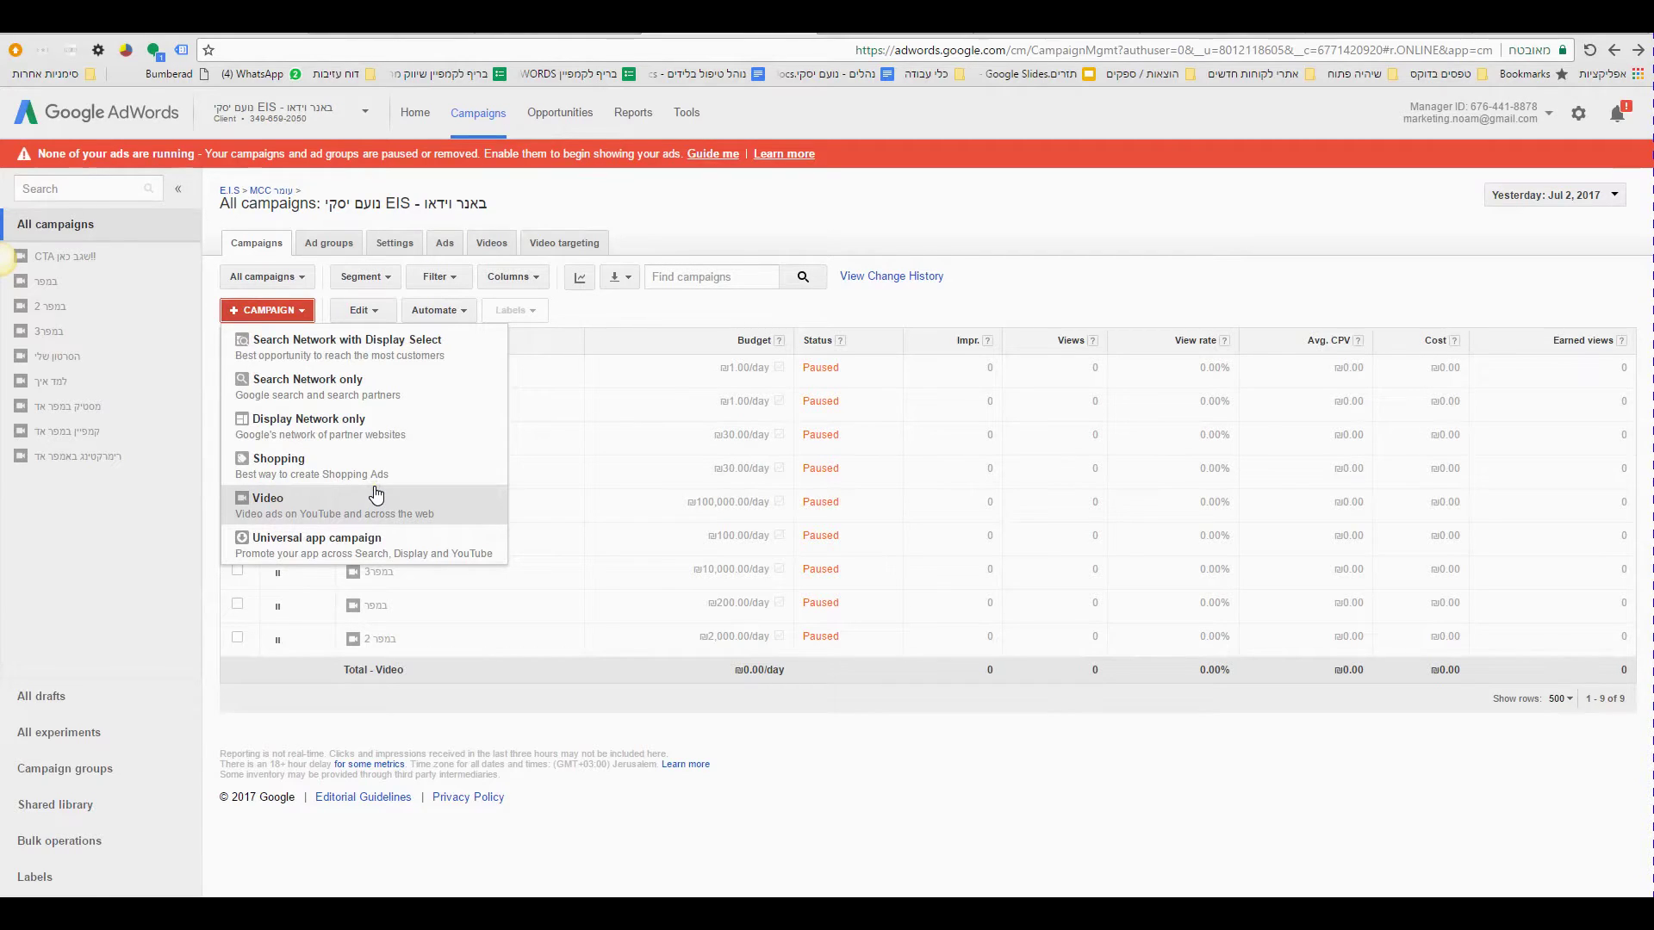
pyautogui.click(289, 500)
# Name the campaign medifestival, choose Bumper ads and set a 100.00 daily budget.
pyautogui.doubleClick(278, 300)
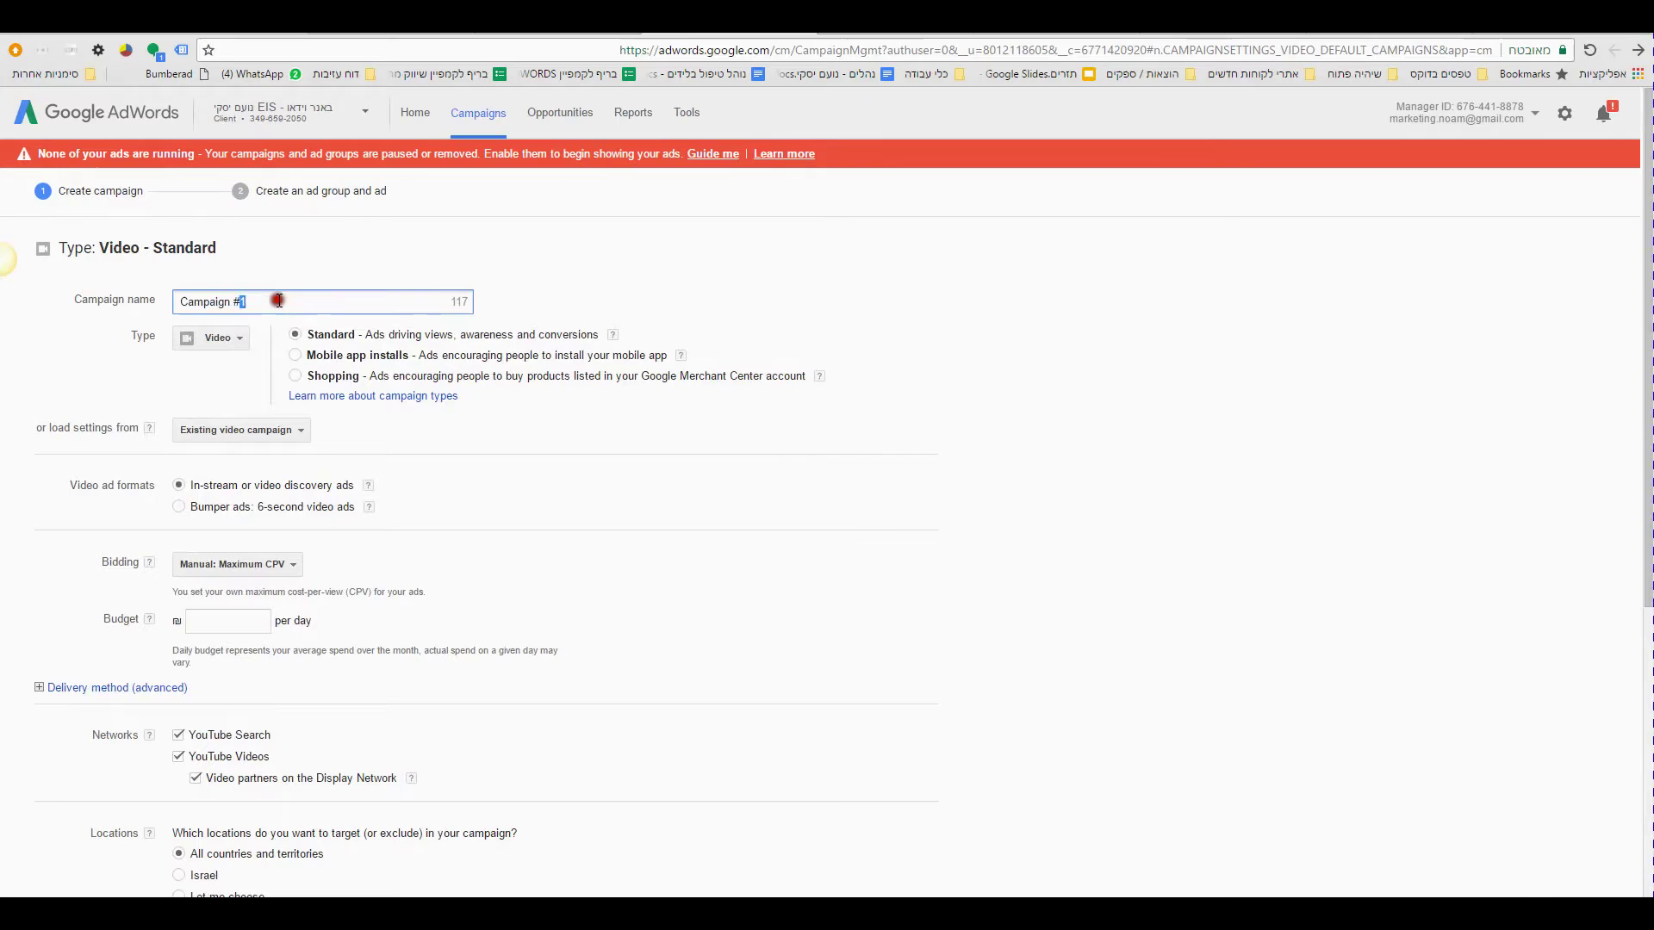
pyautogui.tripleClick(278, 301)
pyautogui.write('medifestival')
pyautogui.click(179, 508)
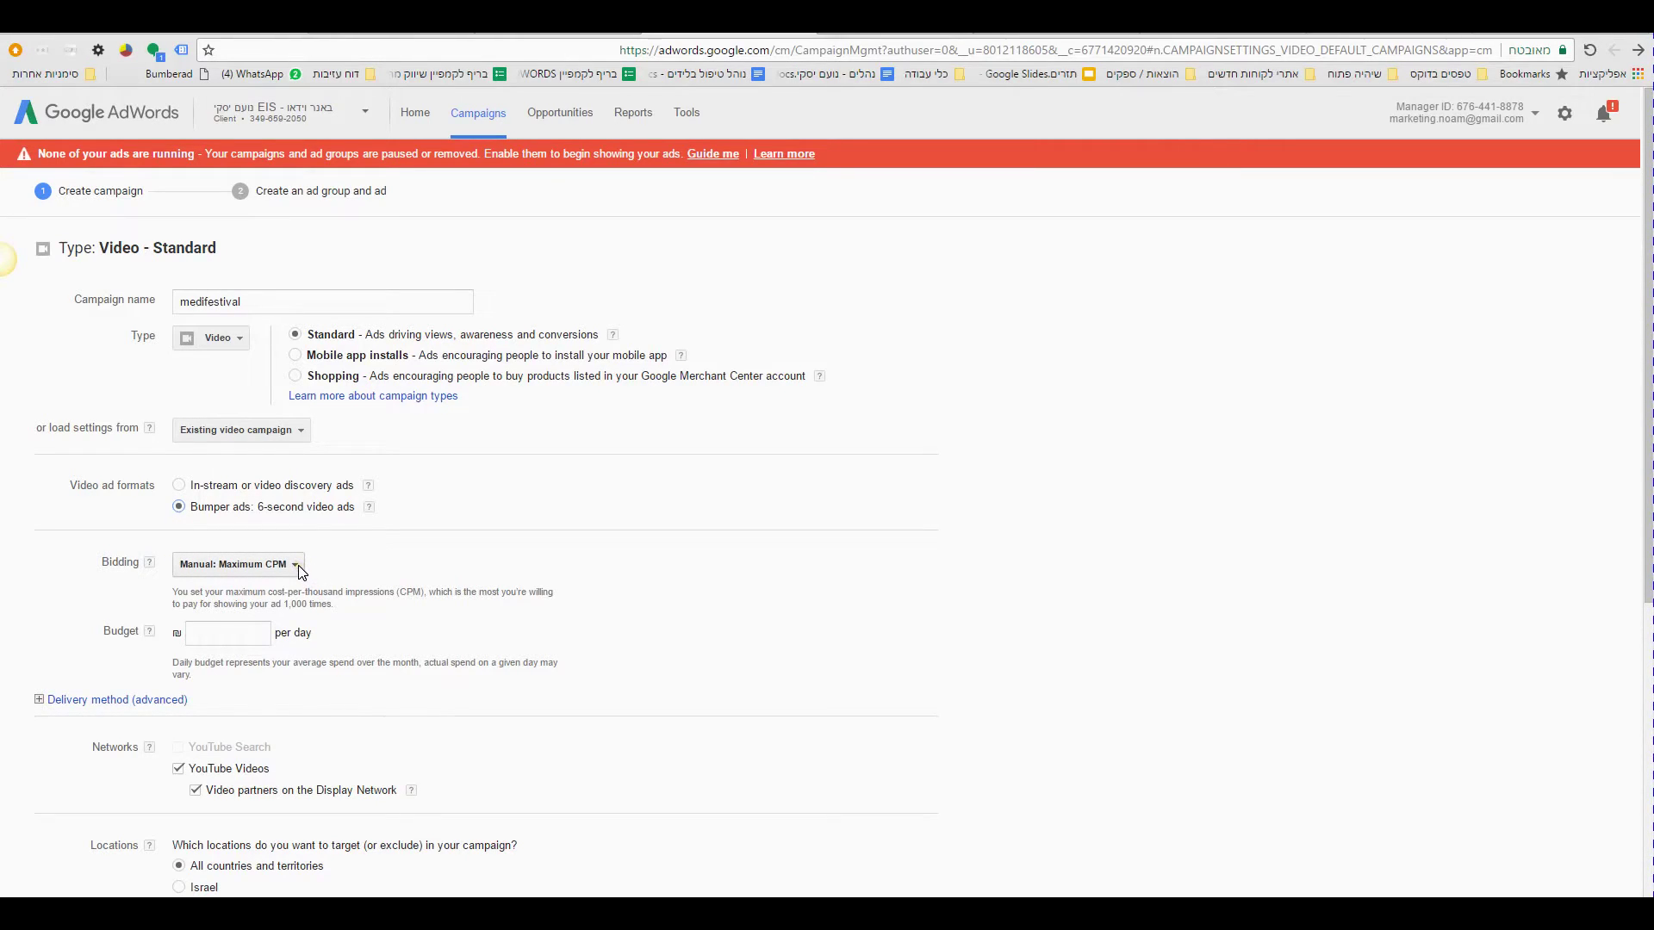
pyautogui.scroll(-1, 262, 576)
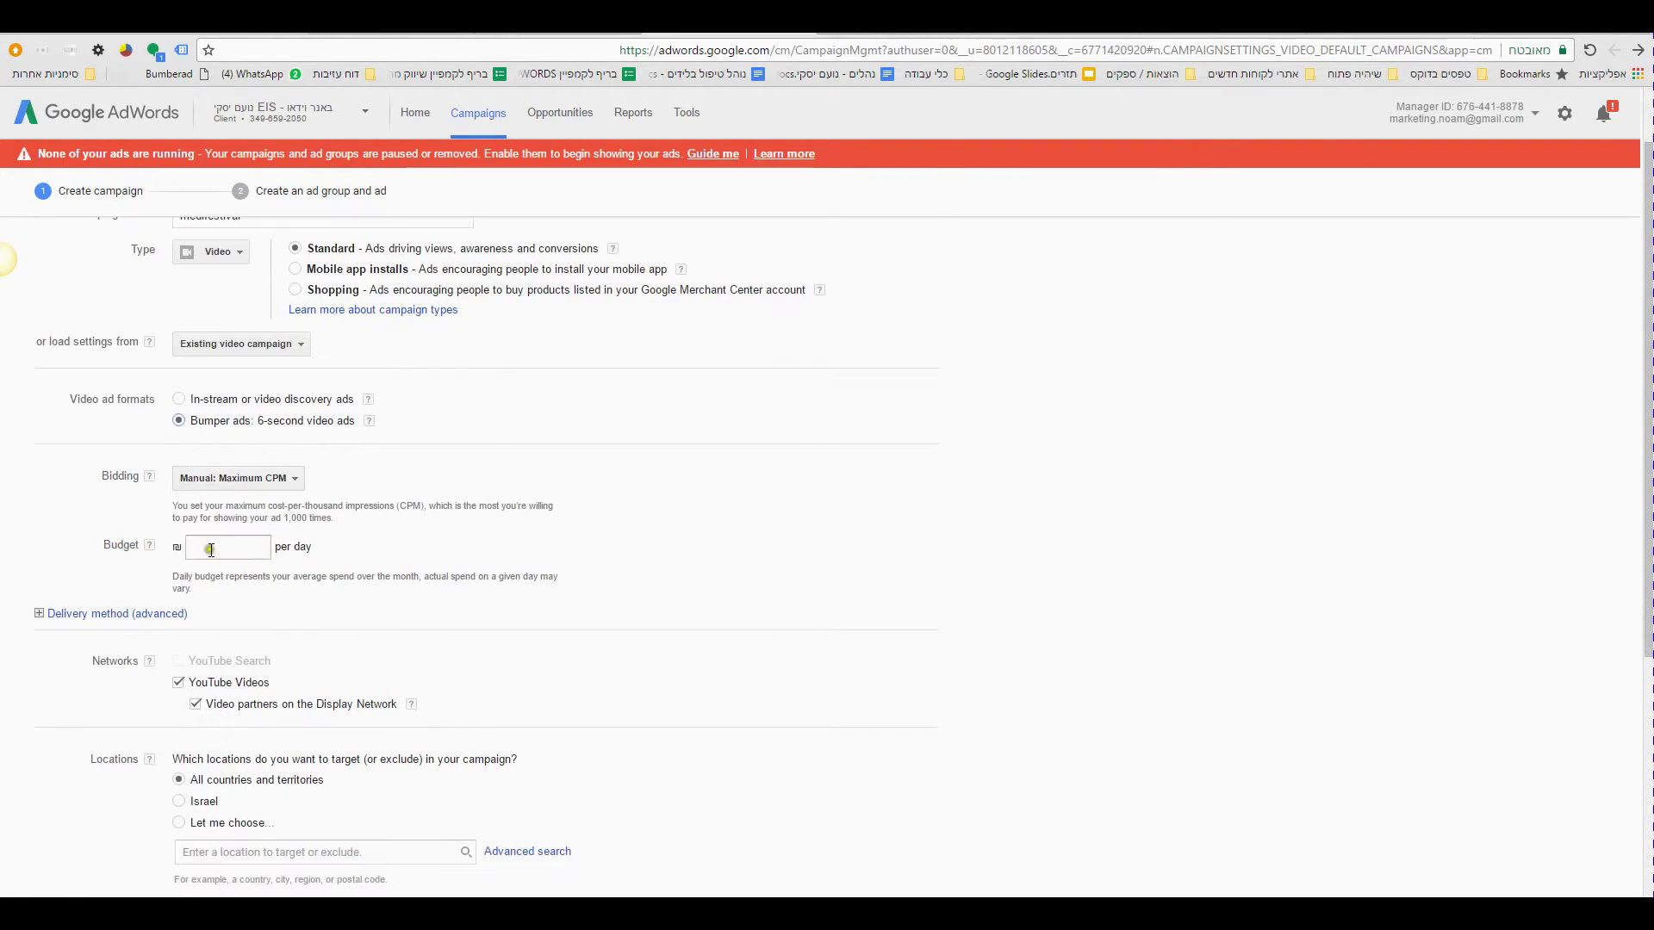
pyautogui.click(215, 547)
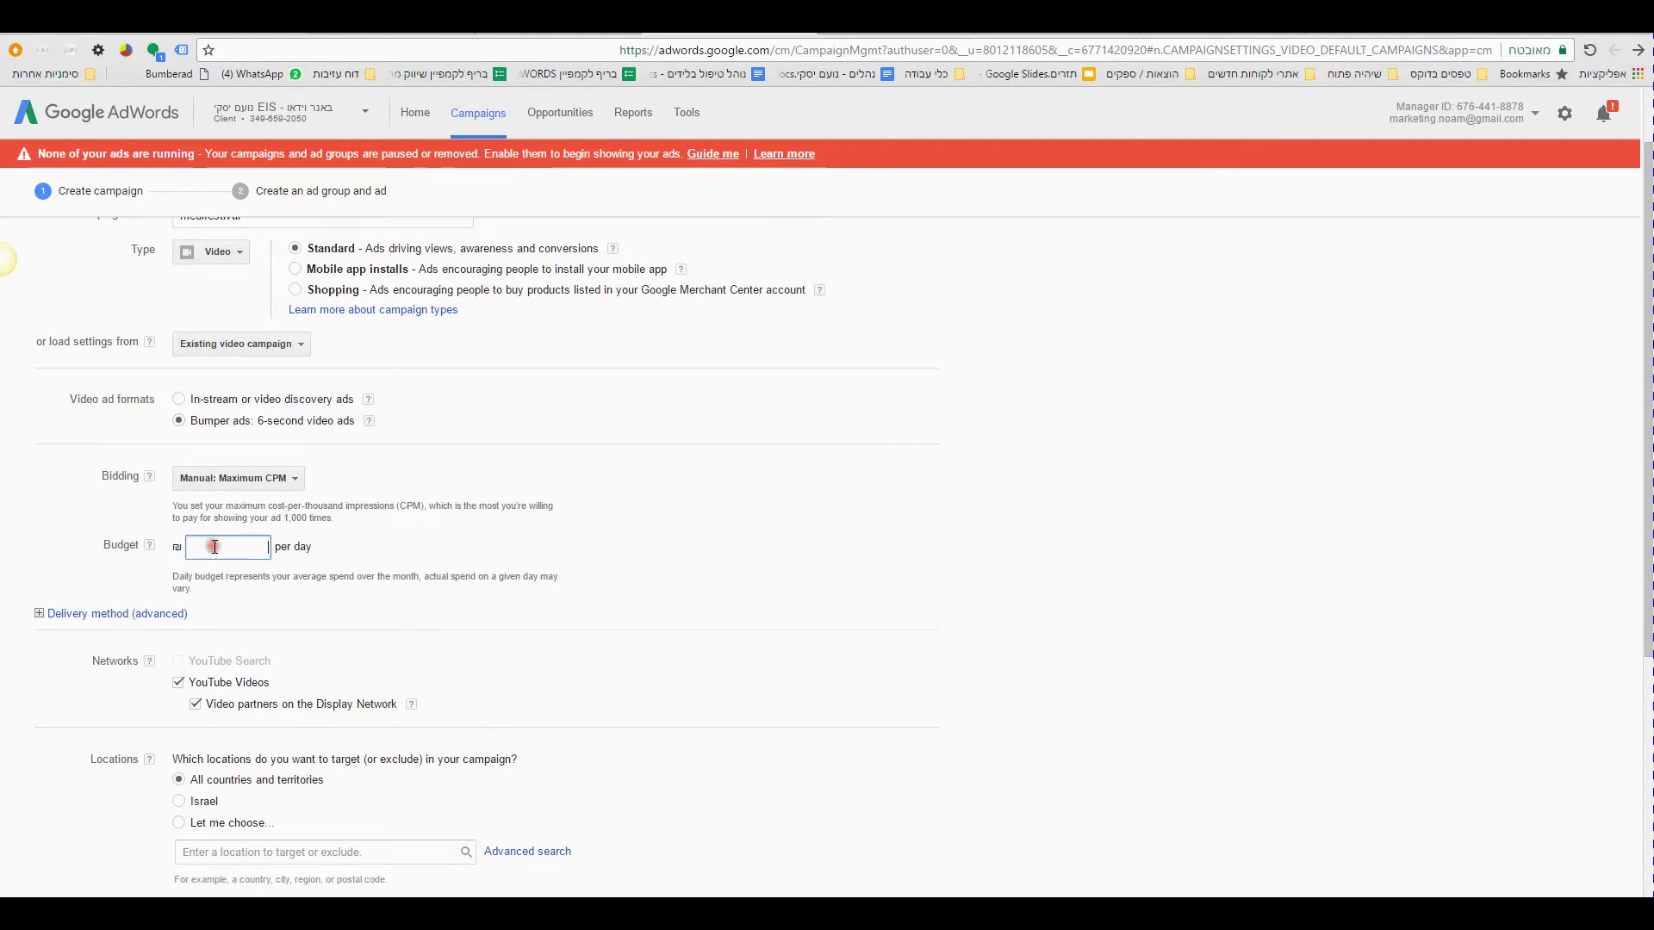
pyautogui.write('100.00')
# Save the campaign, renaming it medifestival 2 to resolve the duplicate name.
pyautogui.scroll(-3, 214, 547)
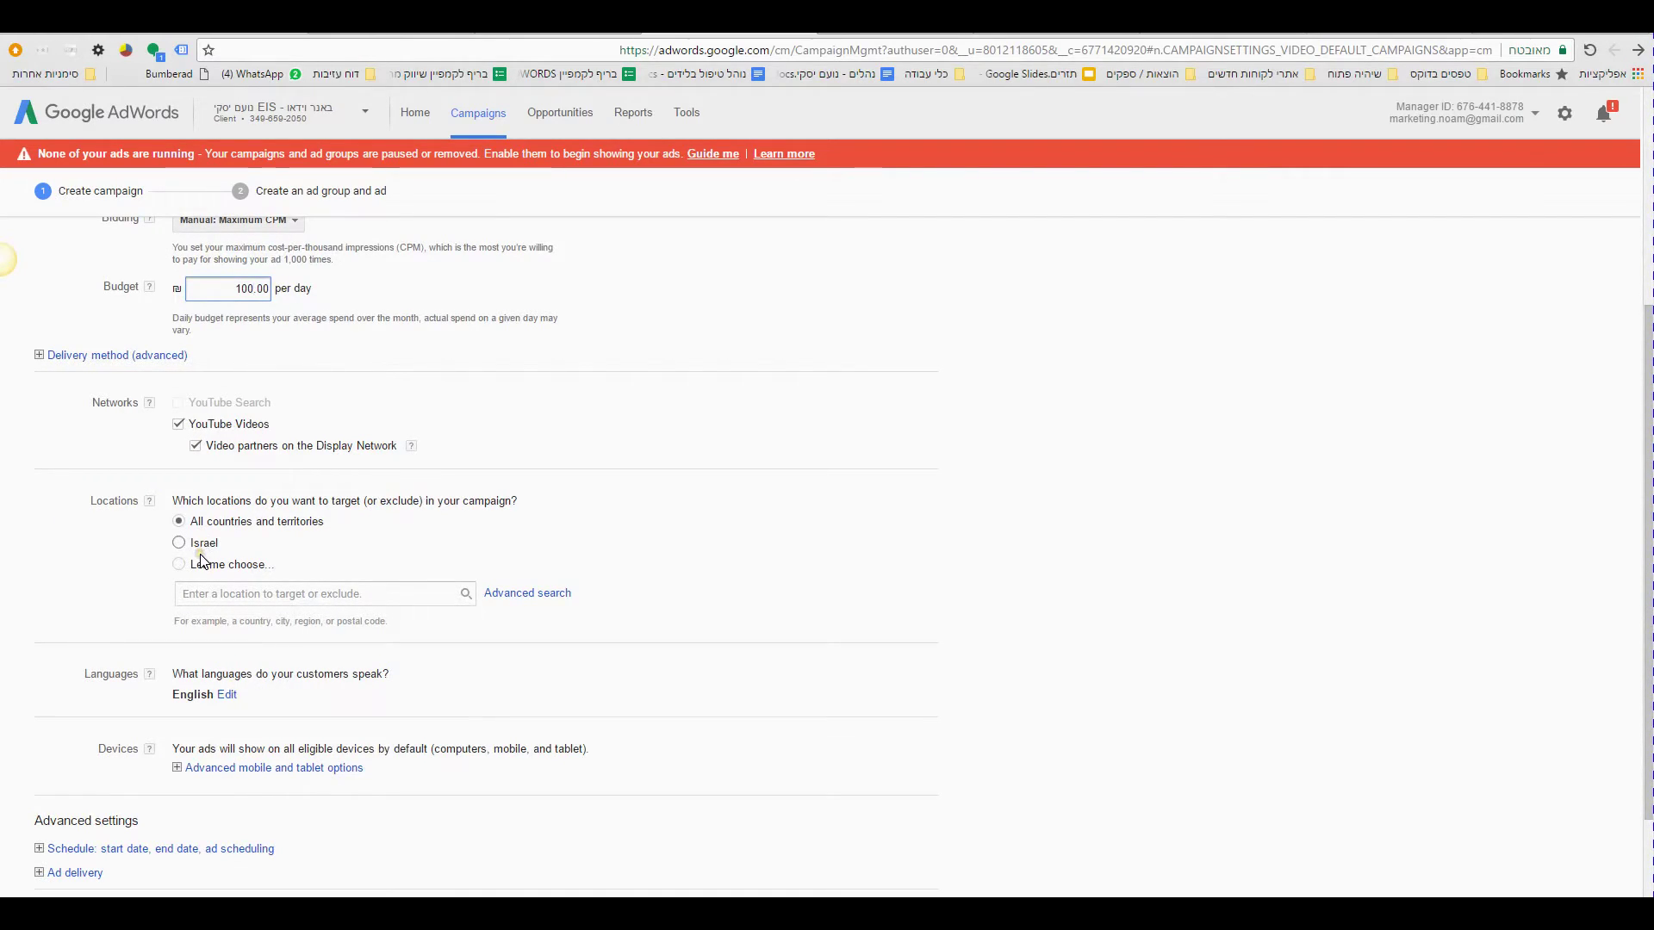
pyautogui.scroll(-1, 201, 561)
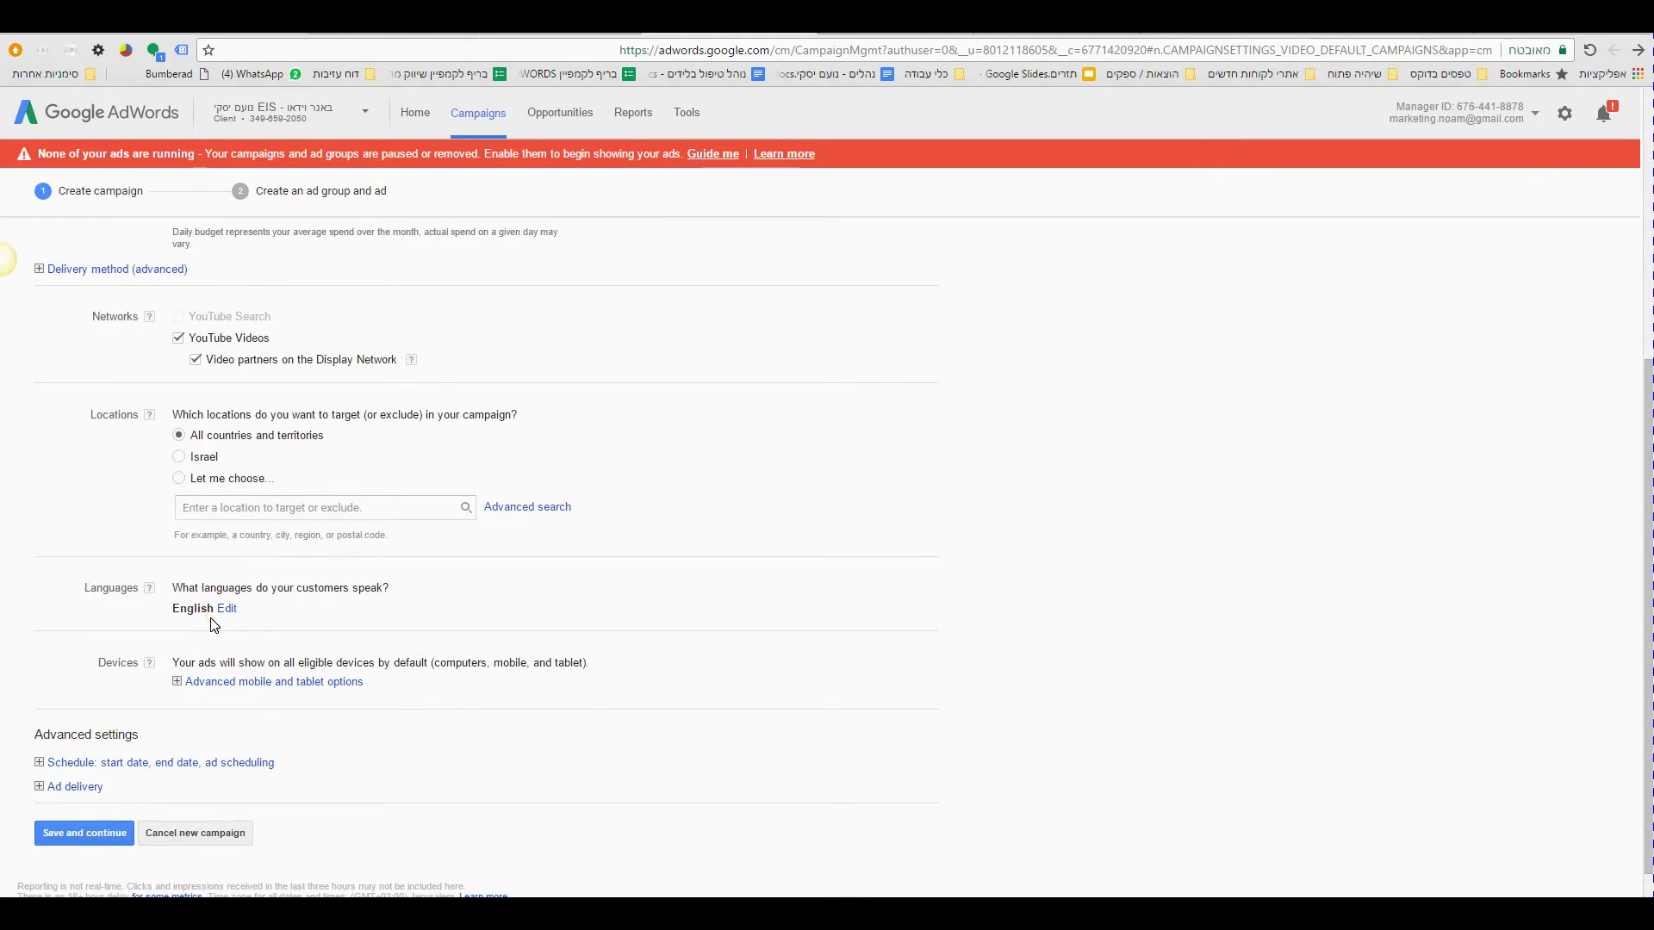
pyautogui.scroll(-1, 211, 620)
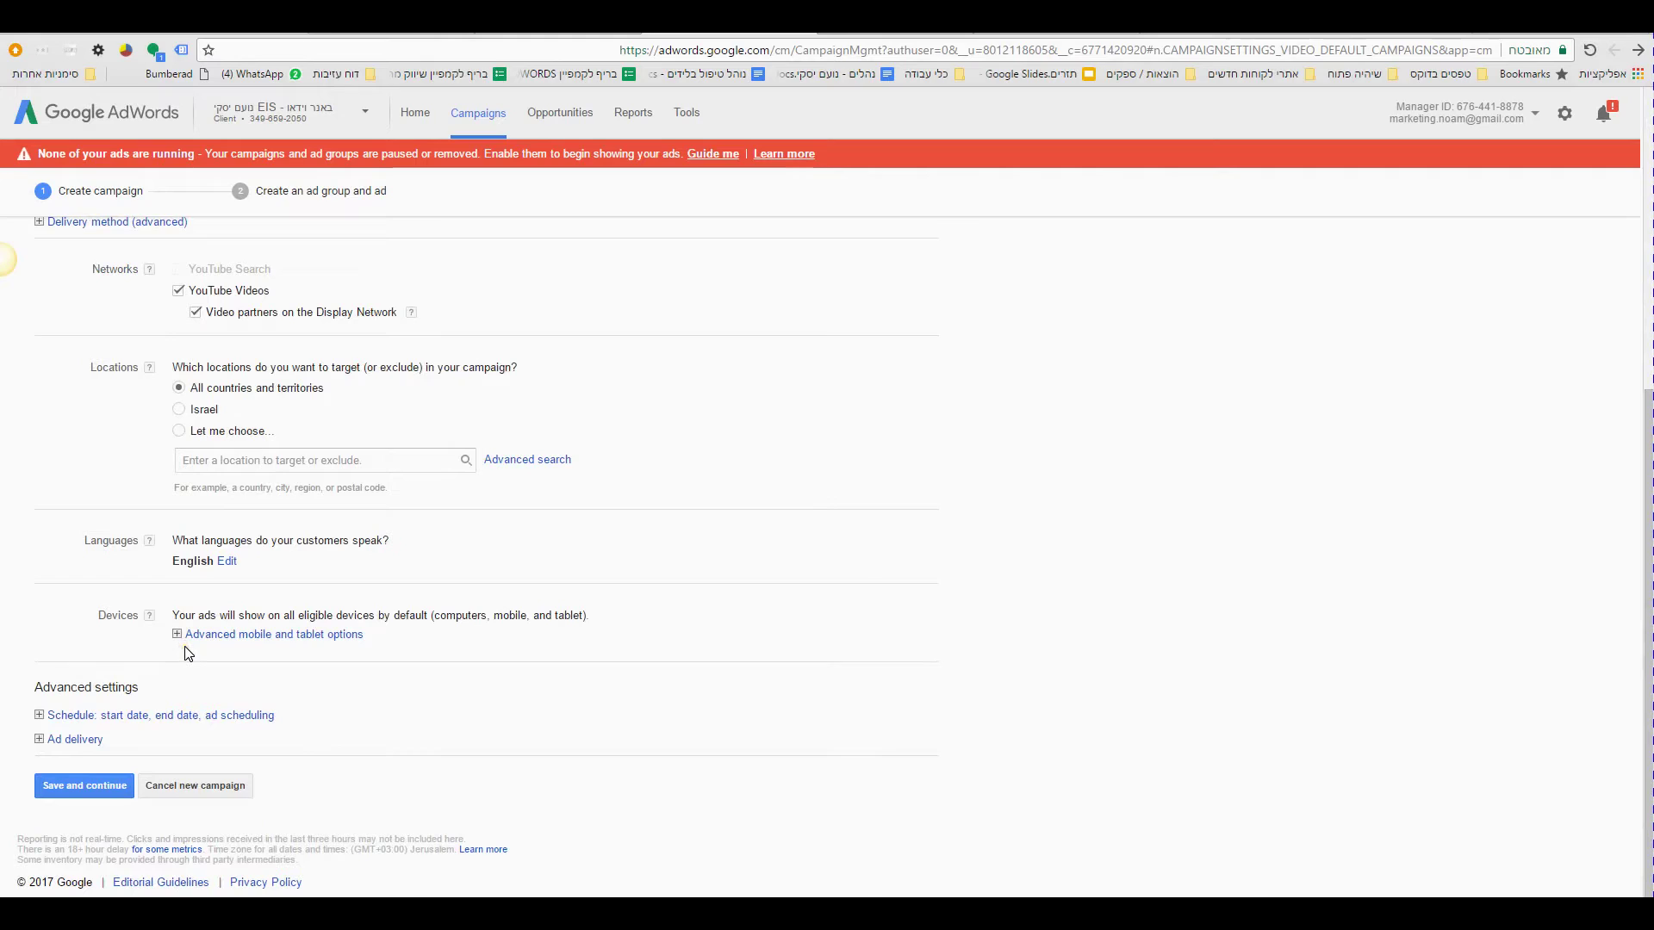
pyautogui.click(109, 789)
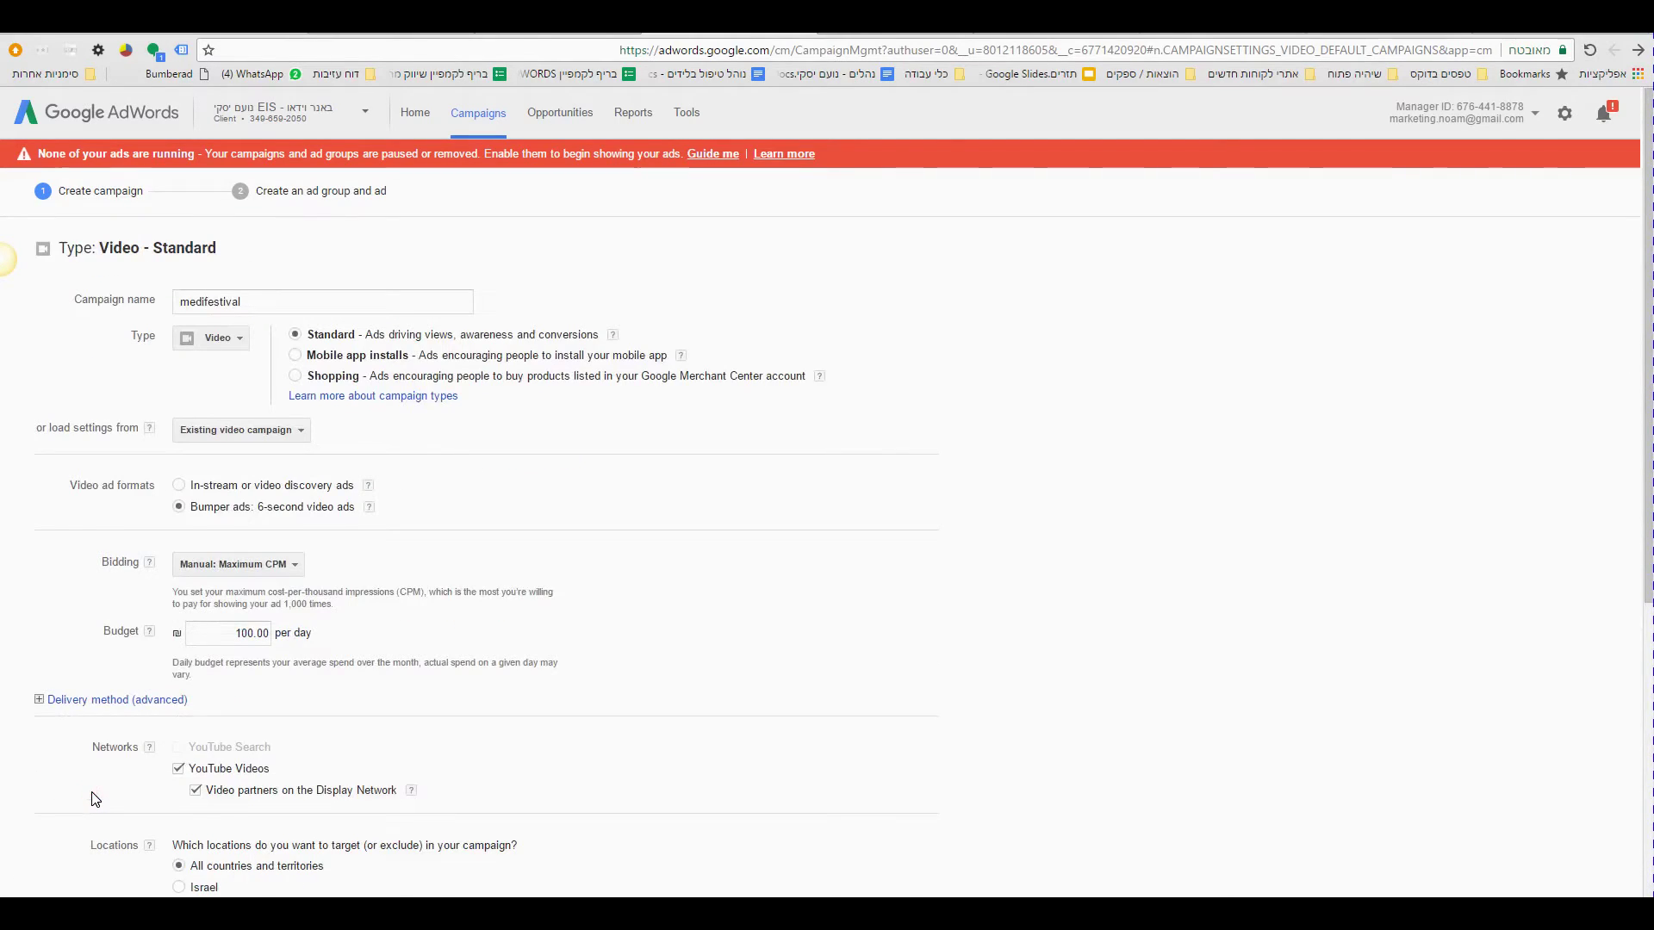
pyautogui.click(269, 327)
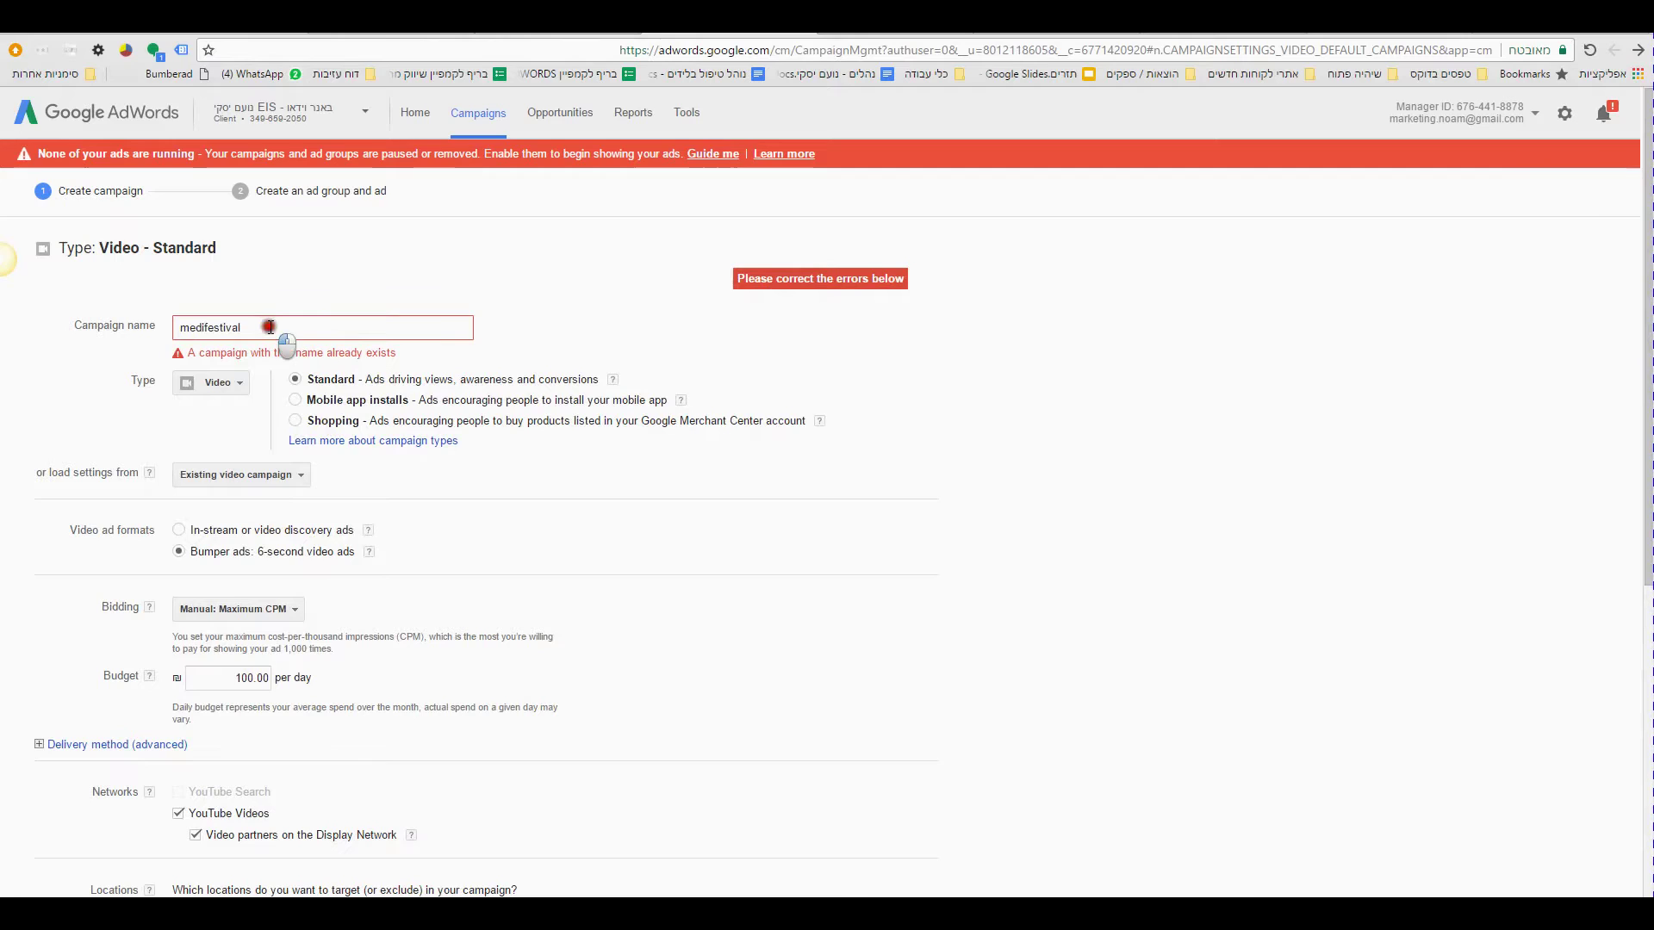
pyautogui.write('2')
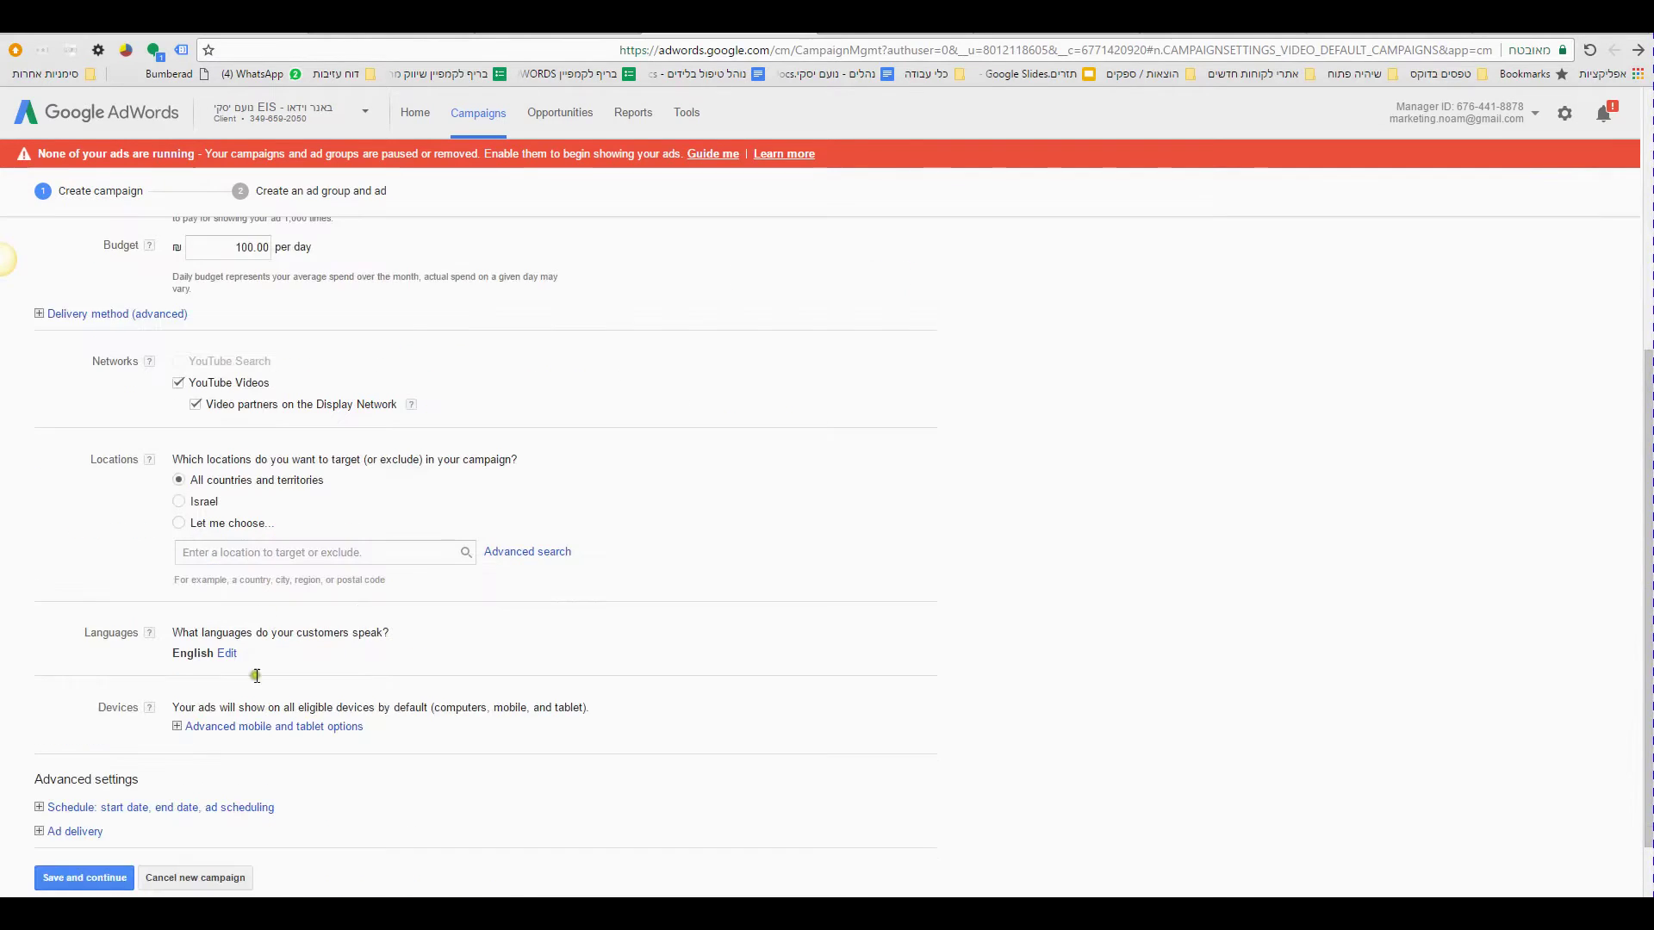
pyautogui.click(84, 878)
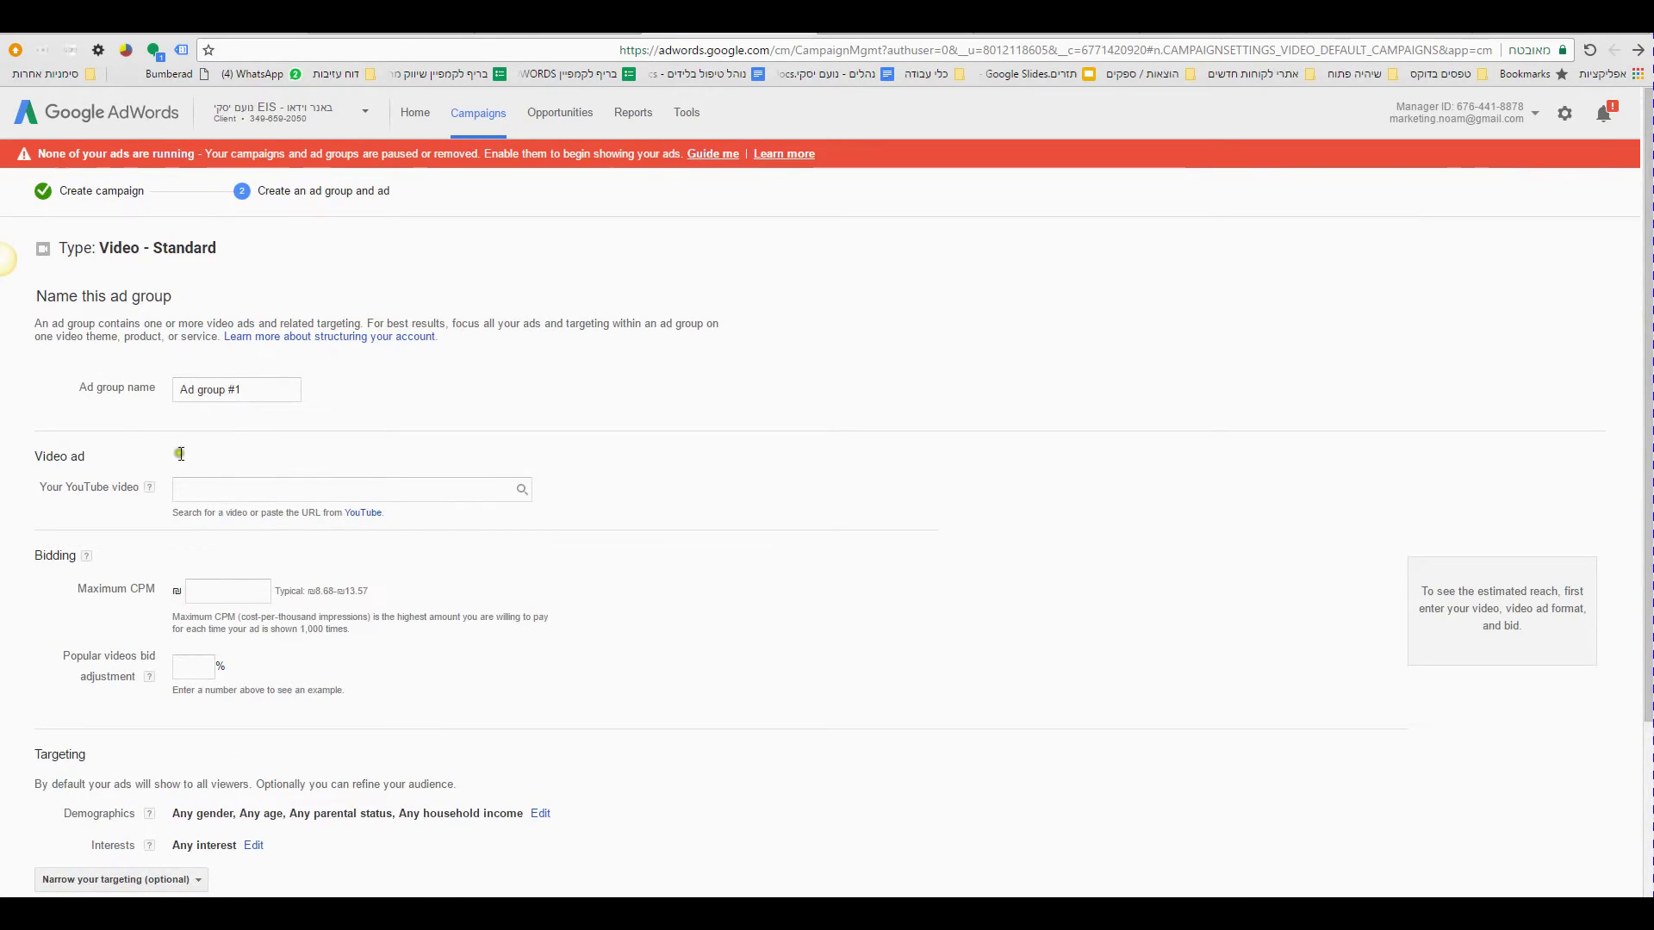
# Replace the default 'Ad group #1' name with 'bumper ads'.
pyautogui.click(239, 387)
pyautogui.tripleClick(236, 386)
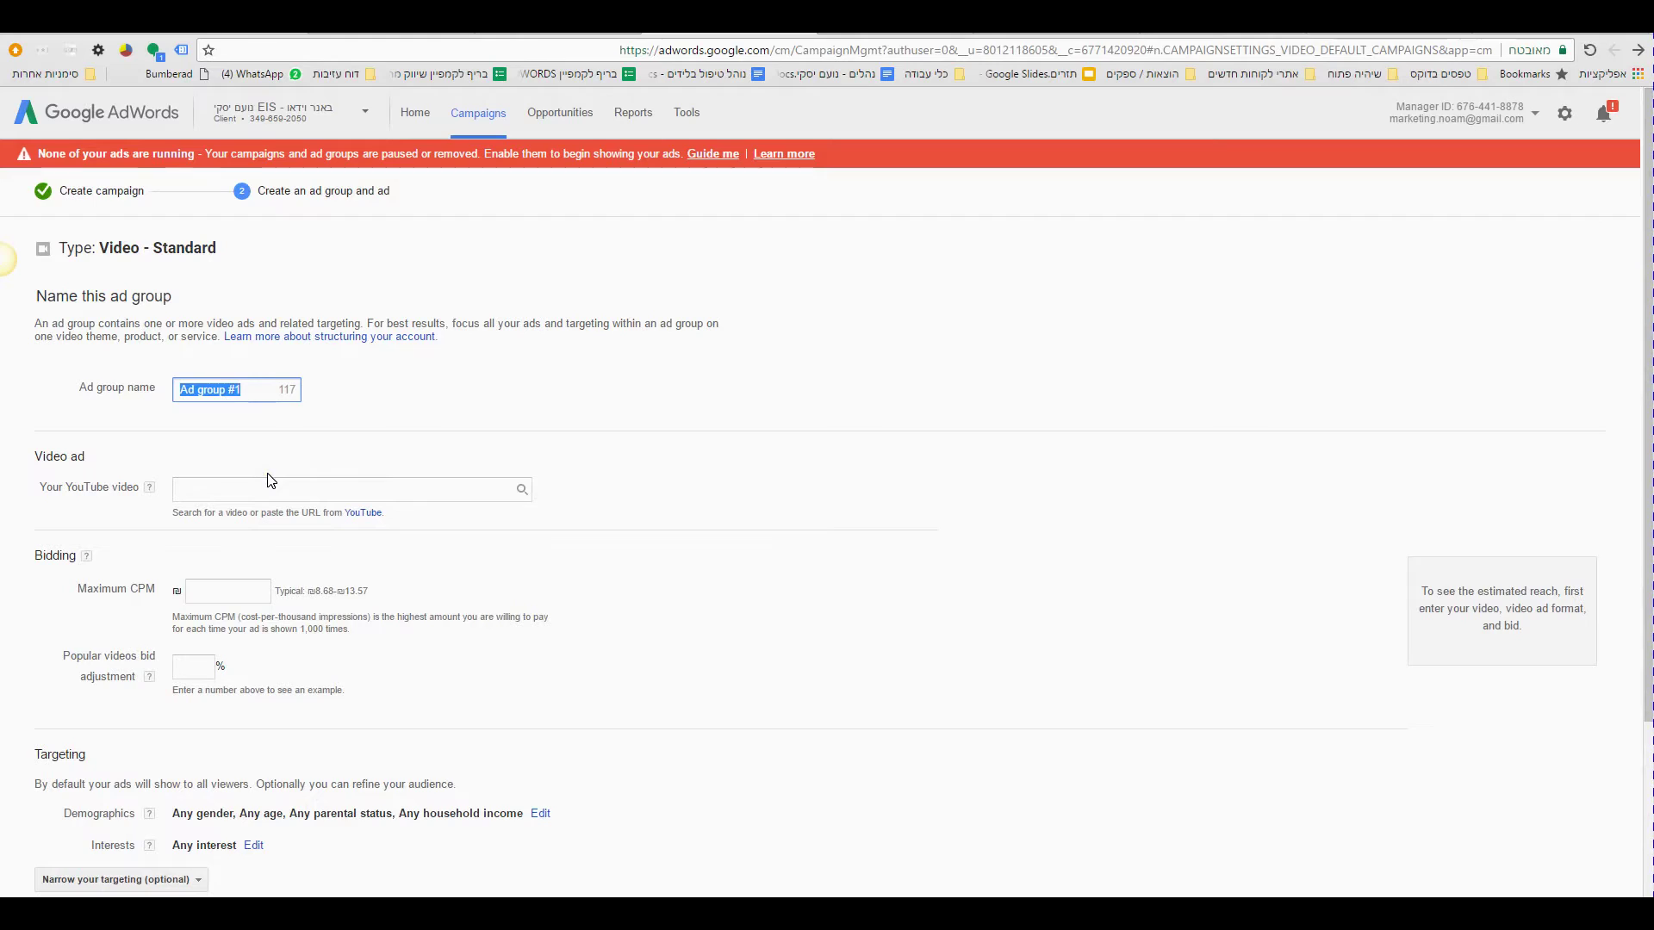
pyautogui.press('BackSpace')
pyautogui.write('bumper ads')
pyautogui.click(247, 488)
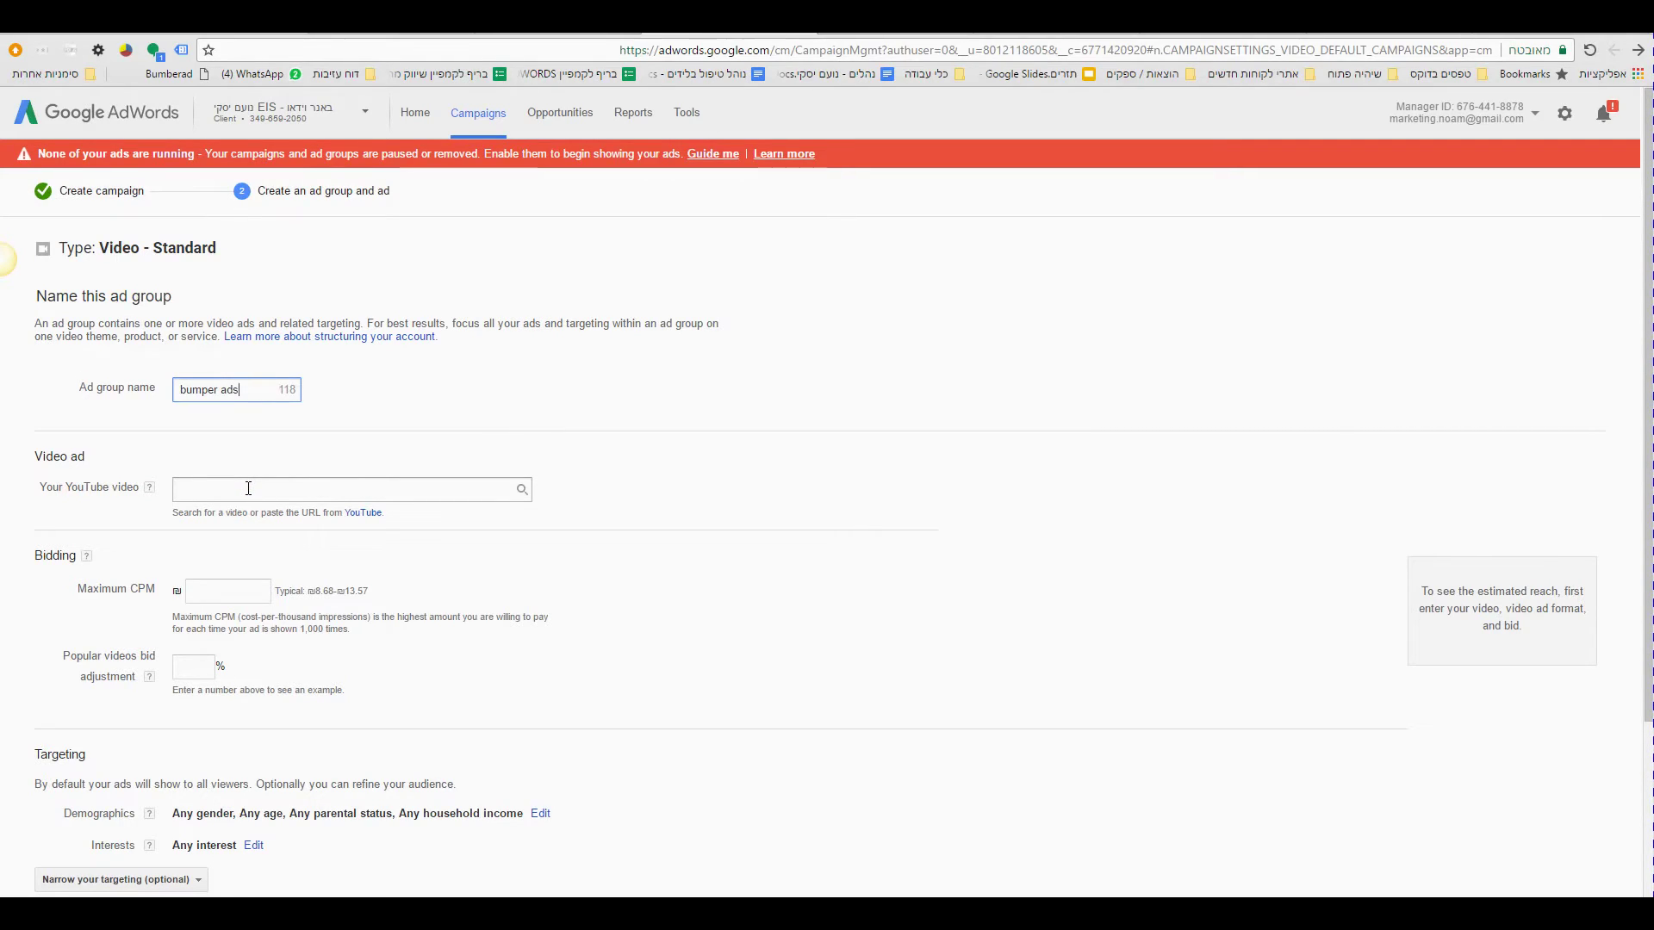
# Copy the URL of the YouTube video 'Banner video - bumper ad fr' and return to AdWords.
pyautogui.click(396, 21)
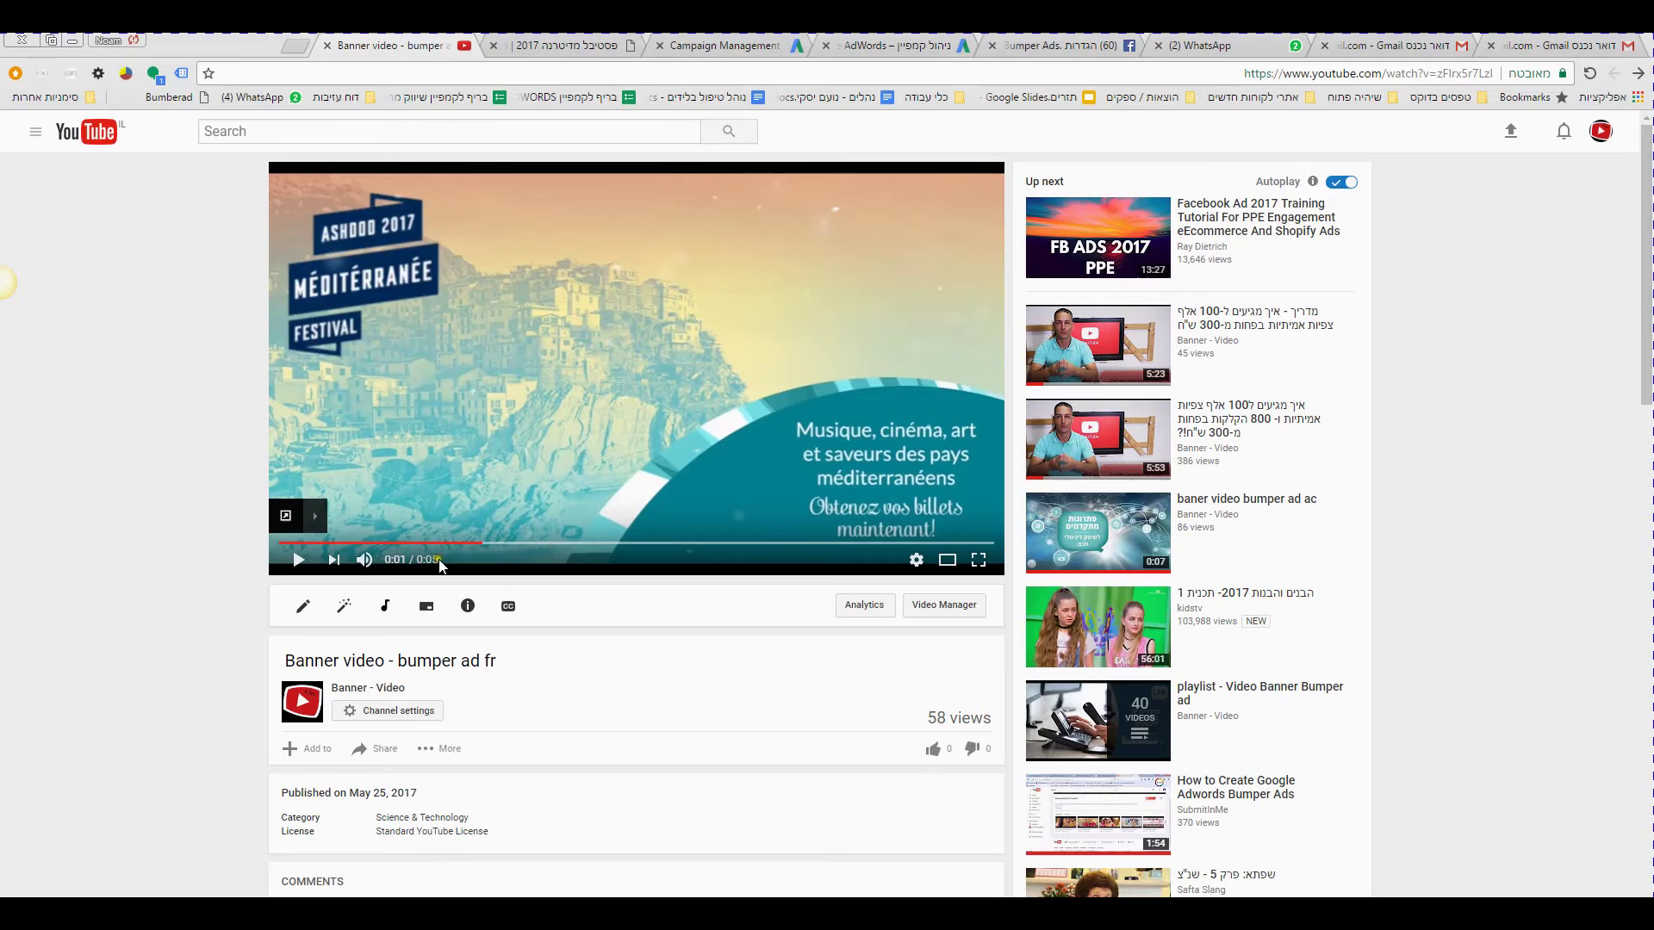
pyautogui.click(1124, 73)
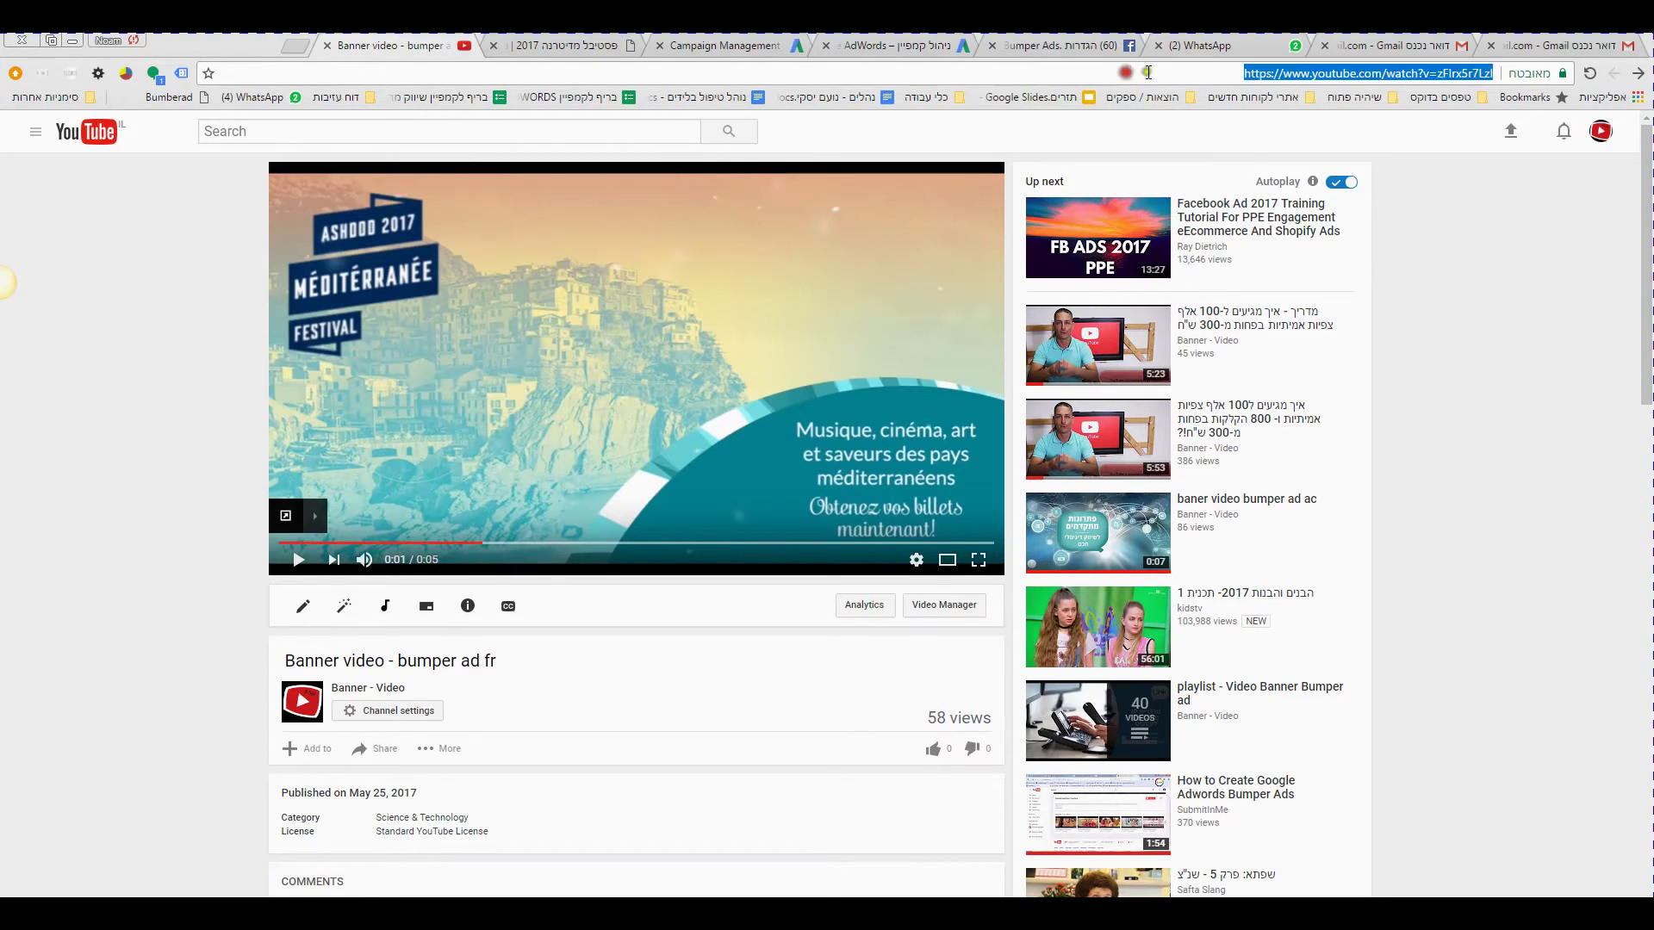
pyautogui.rightClick(1286, 76)
pyautogui.click(1240, 140)
pyautogui.click(591, 45)
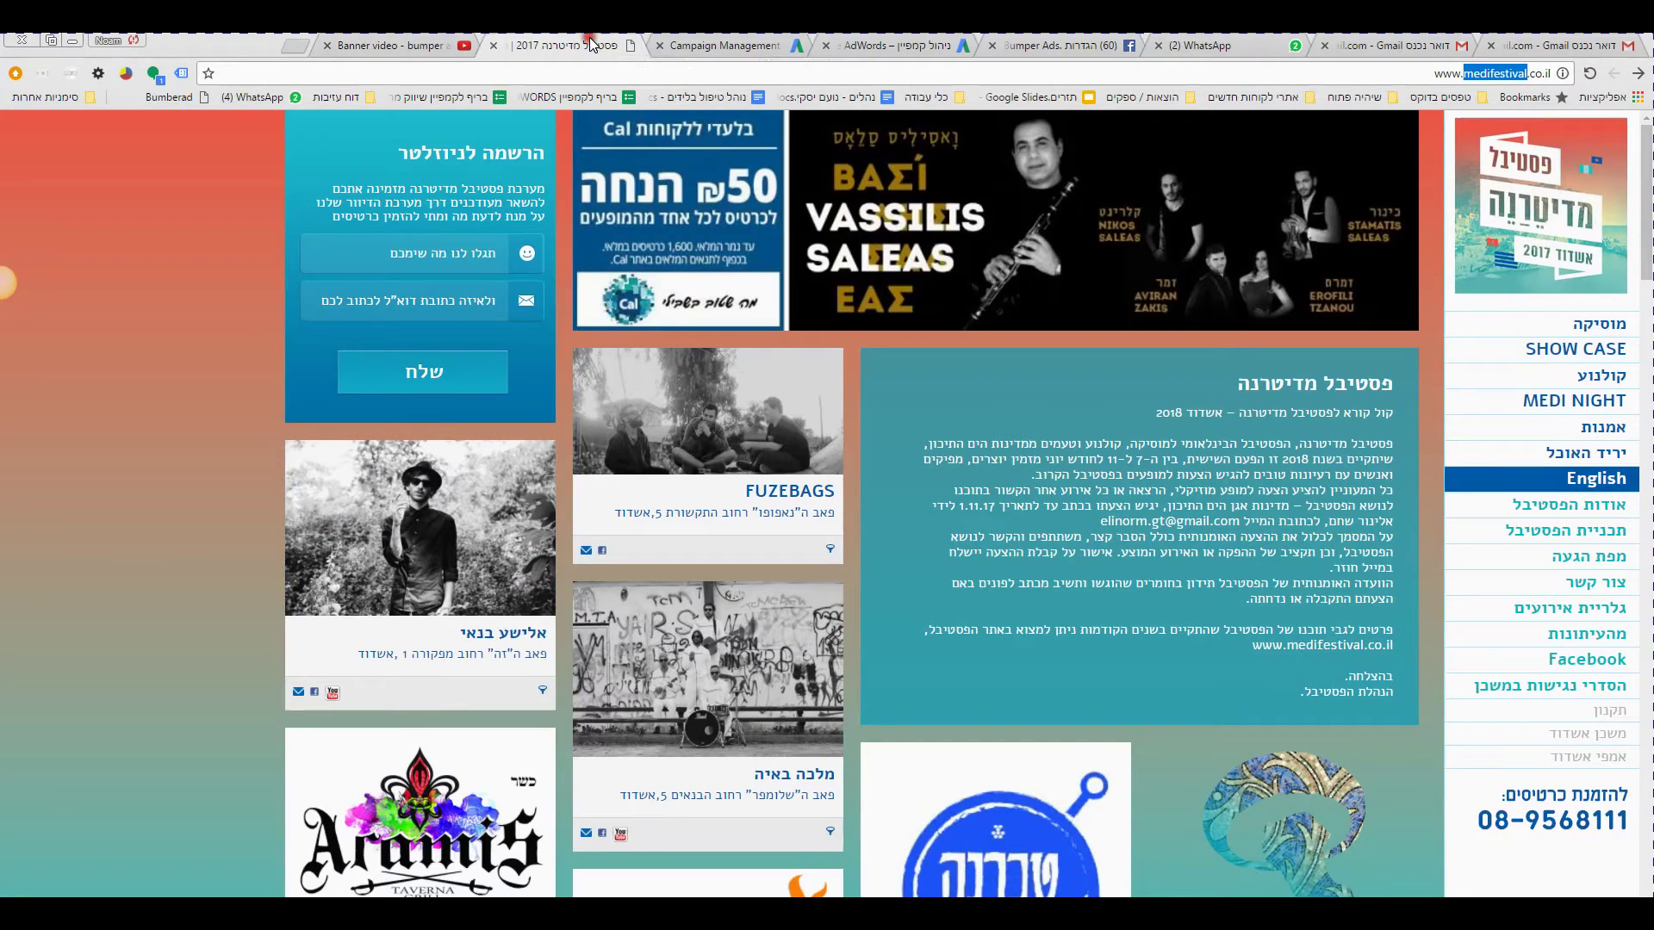
pyautogui.click(740, 44)
# Paste the copied URL into Your YouTube video to attach the 6-second bumper clip.
pyautogui.click(235, 508)
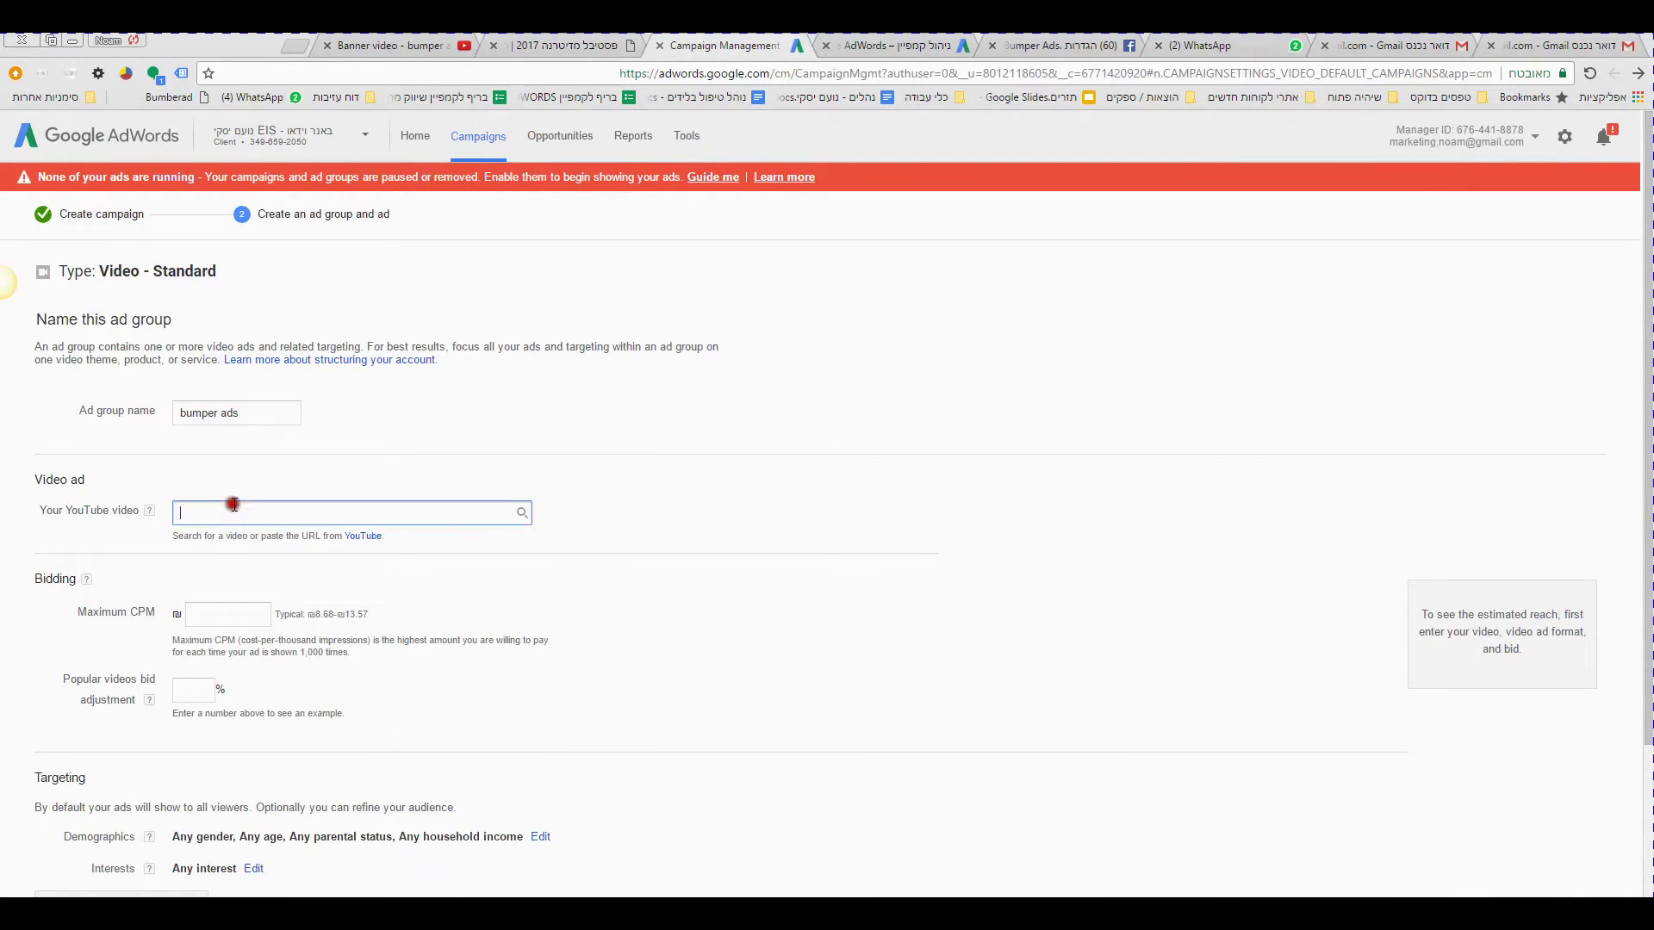
pyautogui.hotkey('ctrl', 'v')
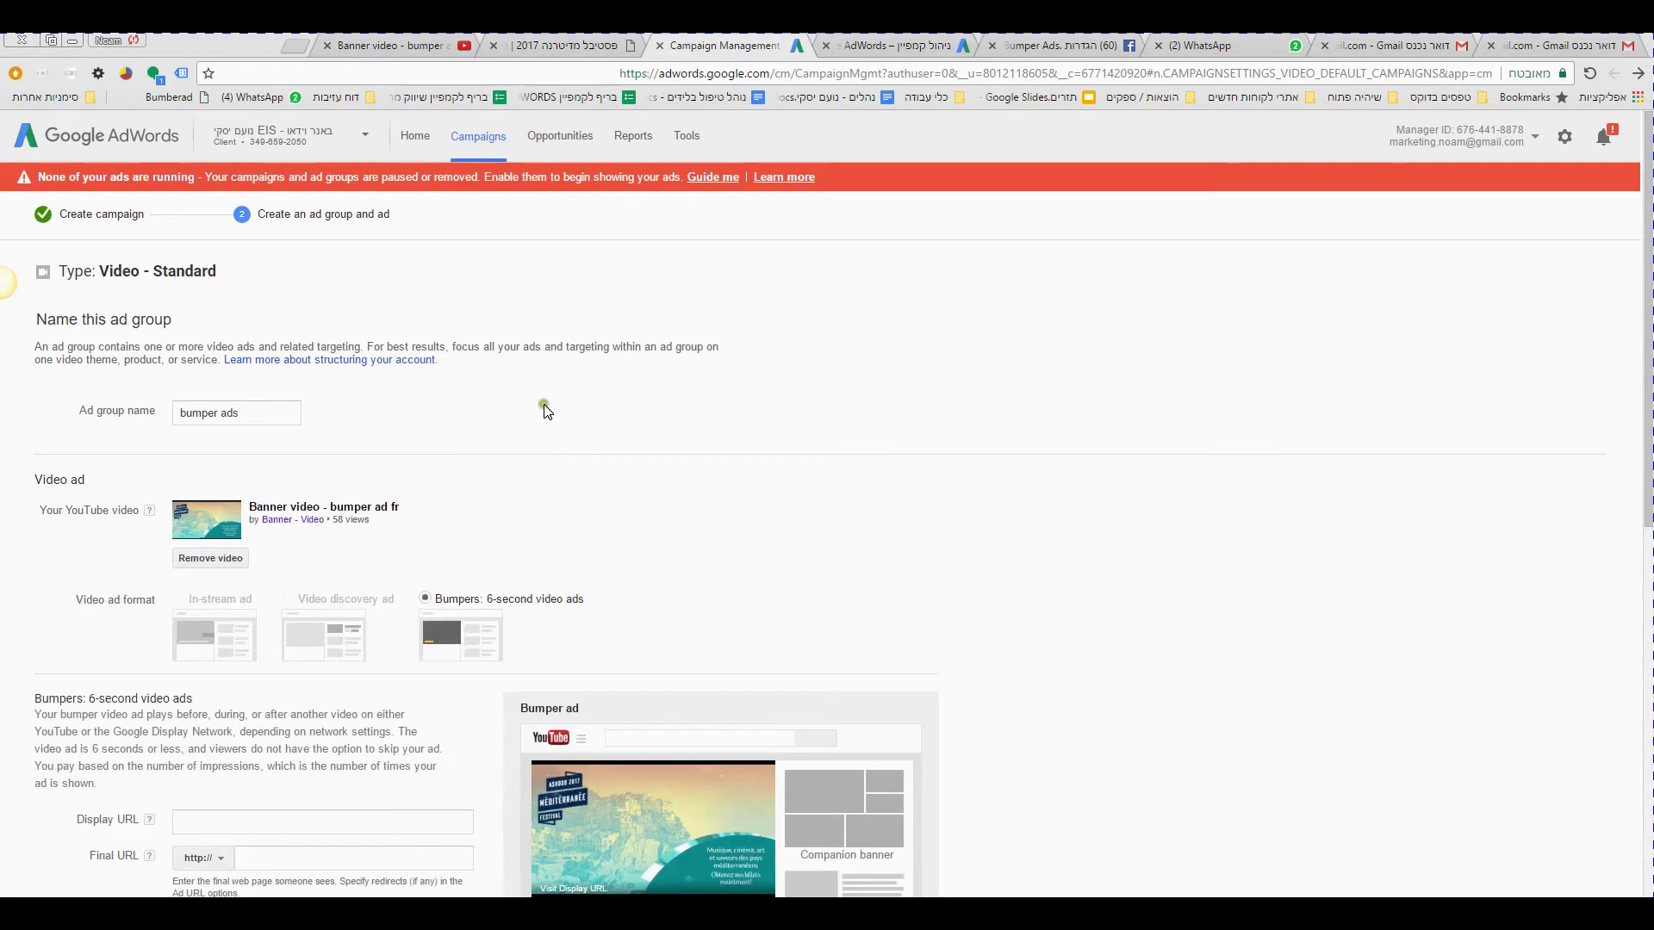
pyautogui.scroll(-2, 446, 600)
pyautogui.scroll(-3, 448, 603)
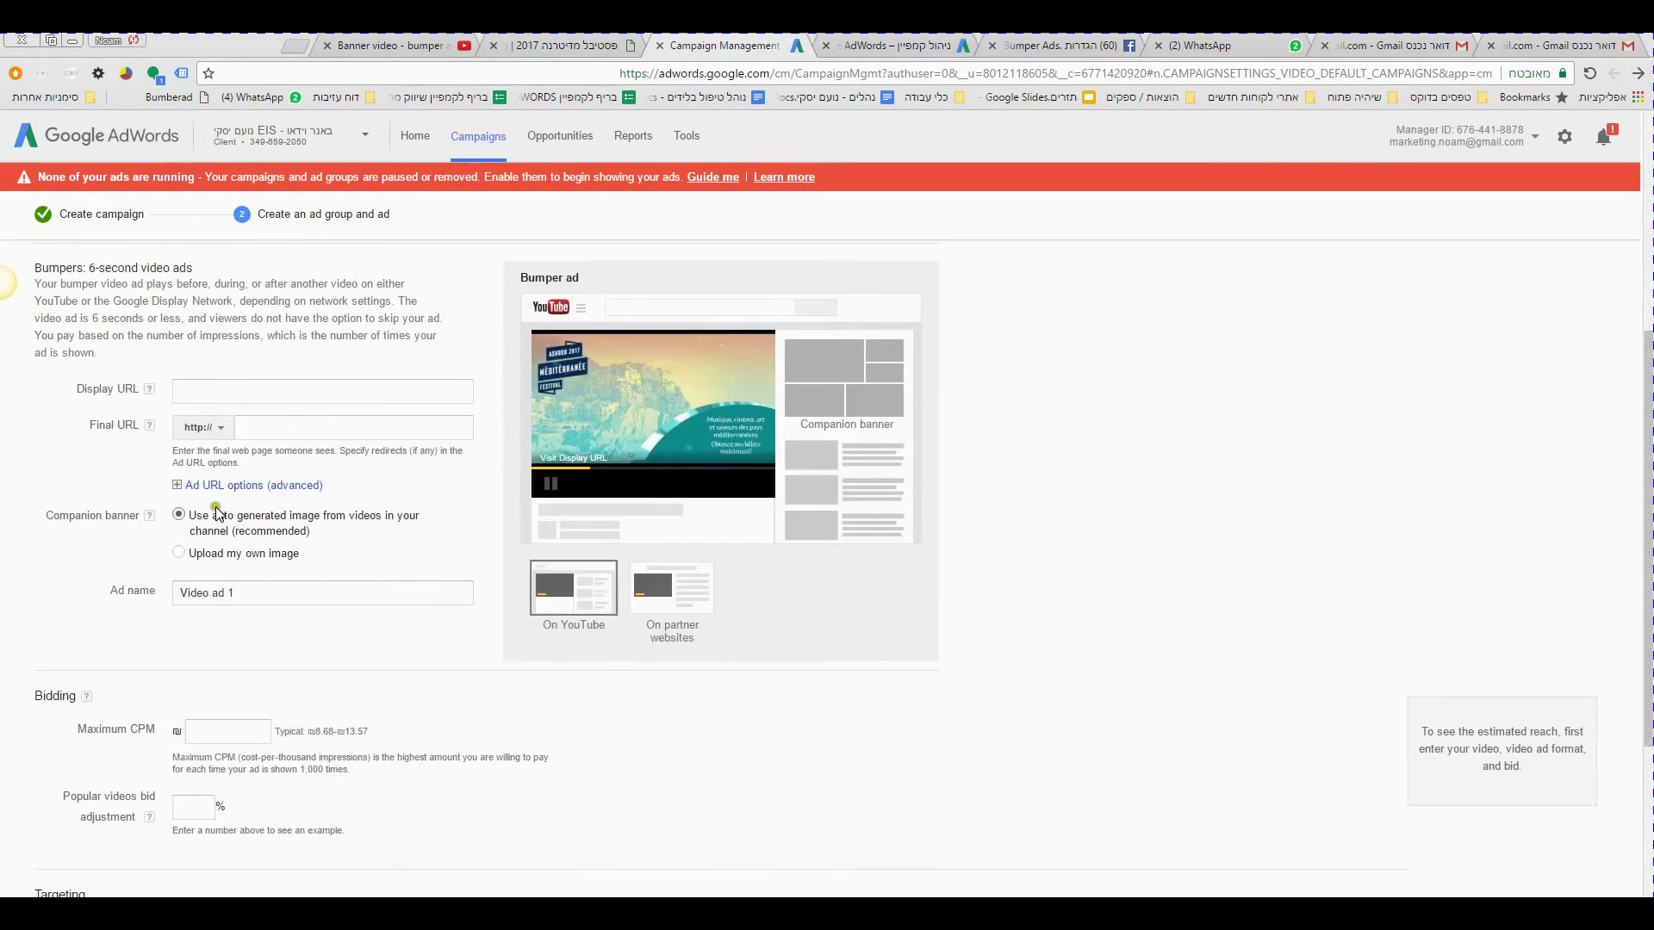
pyautogui.click(249, 390)
pyautogui.click(249, 390)
# Copy the festival website's address and come back to the ad group form.
pyautogui.click(586, 45)
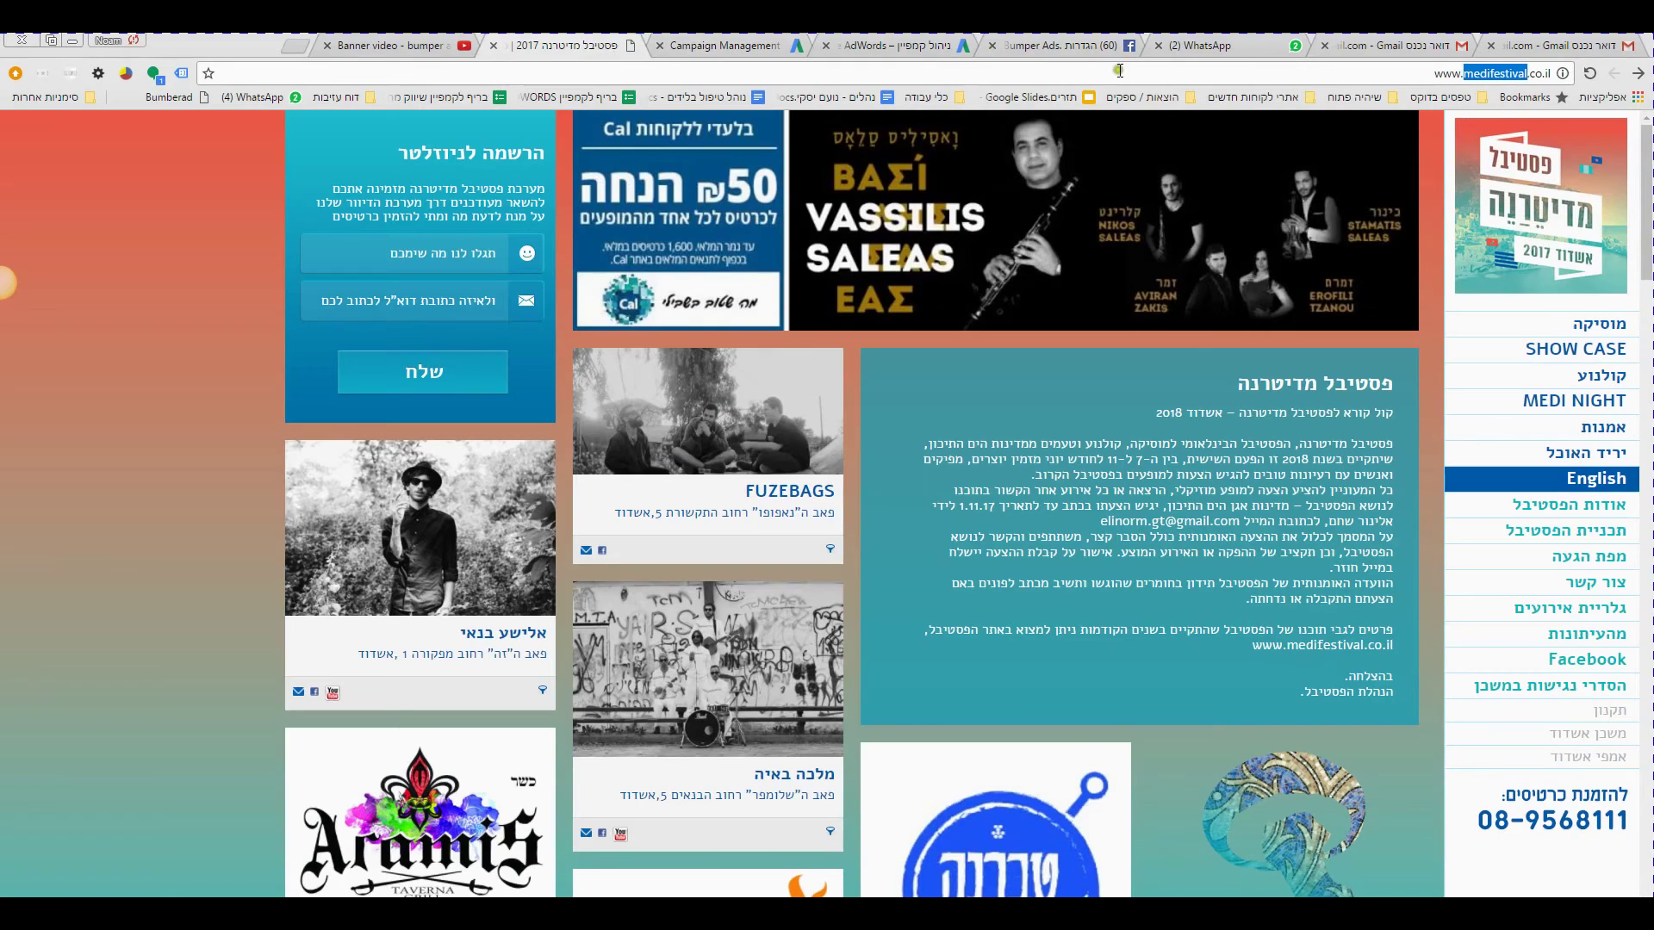
pyautogui.doubleClick(1443, 74)
pyautogui.tripleClick(1421, 74)
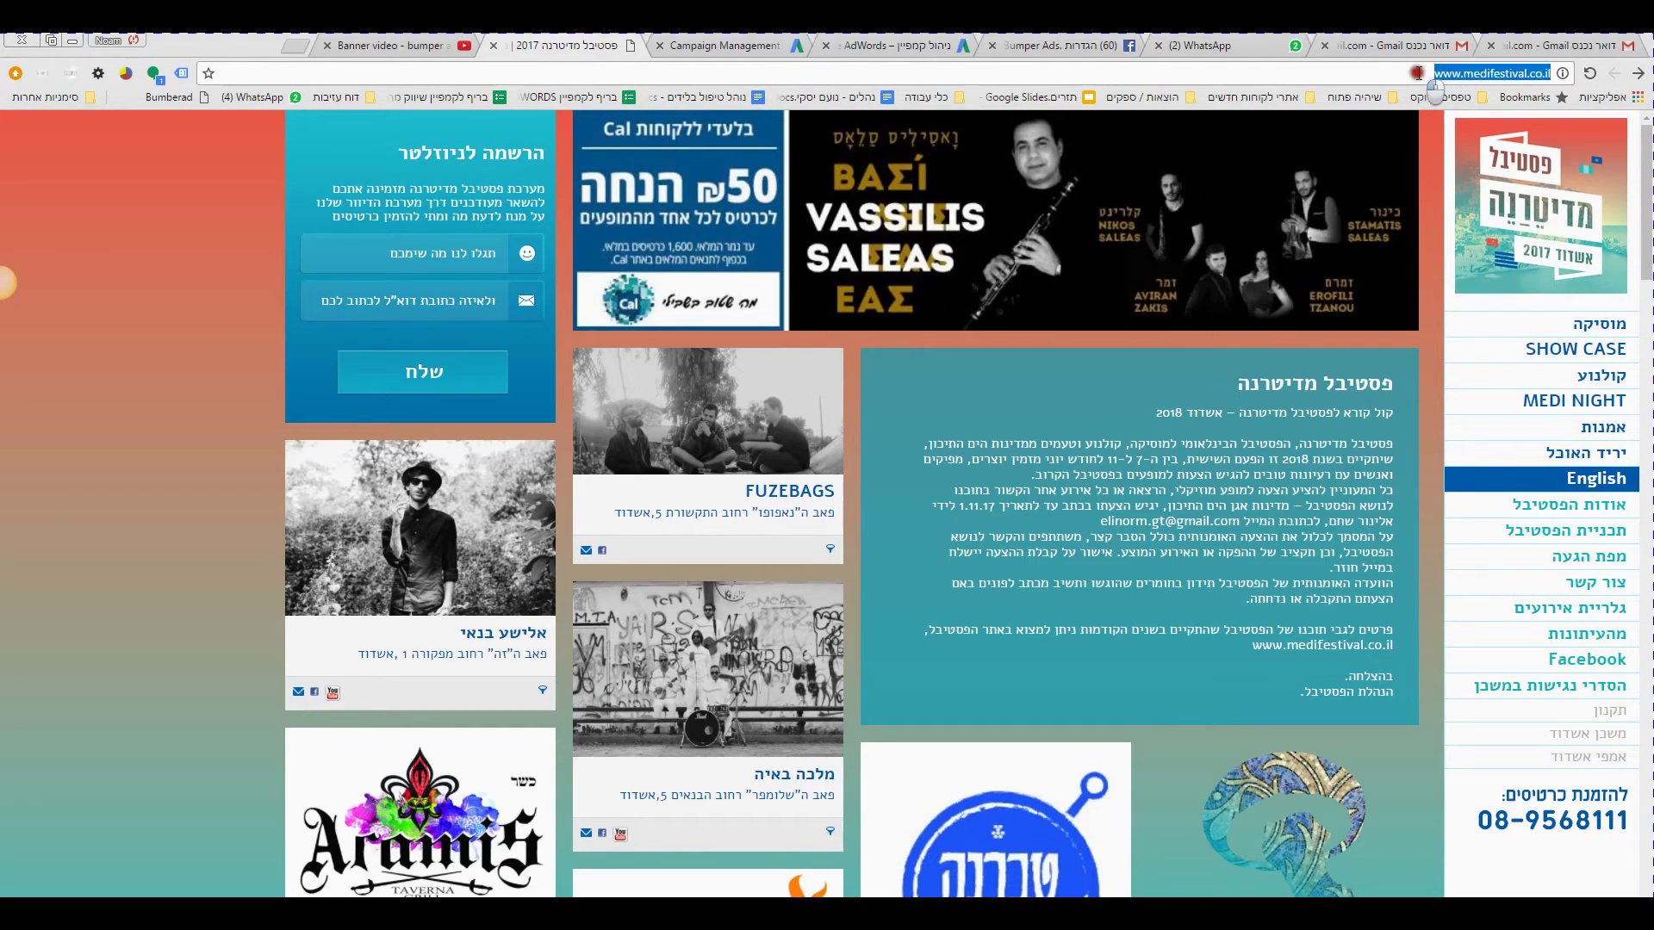
pyautogui.rightClick(1447, 76)
pyautogui.click(1411, 136)
pyautogui.click(712, 43)
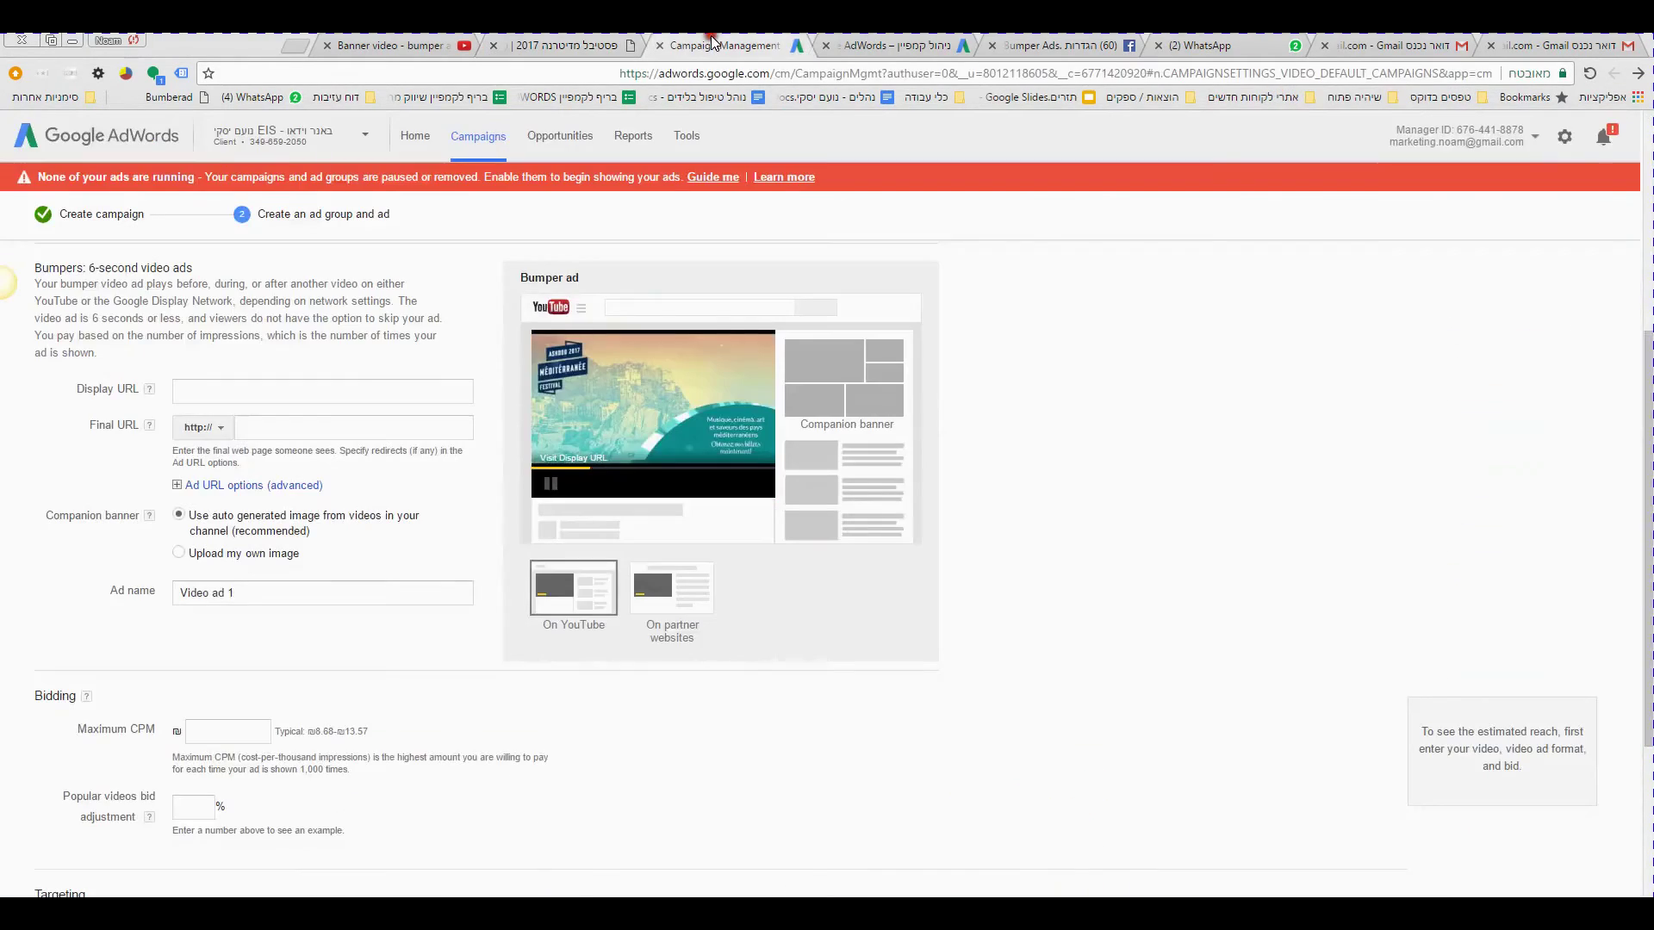
pyautogui.click(262, 392)
pyautogui.hotkey('ctrl', 'v')
pyautogui.click(297, 428)
pyautogui.hotkey('ctrl', 'v')
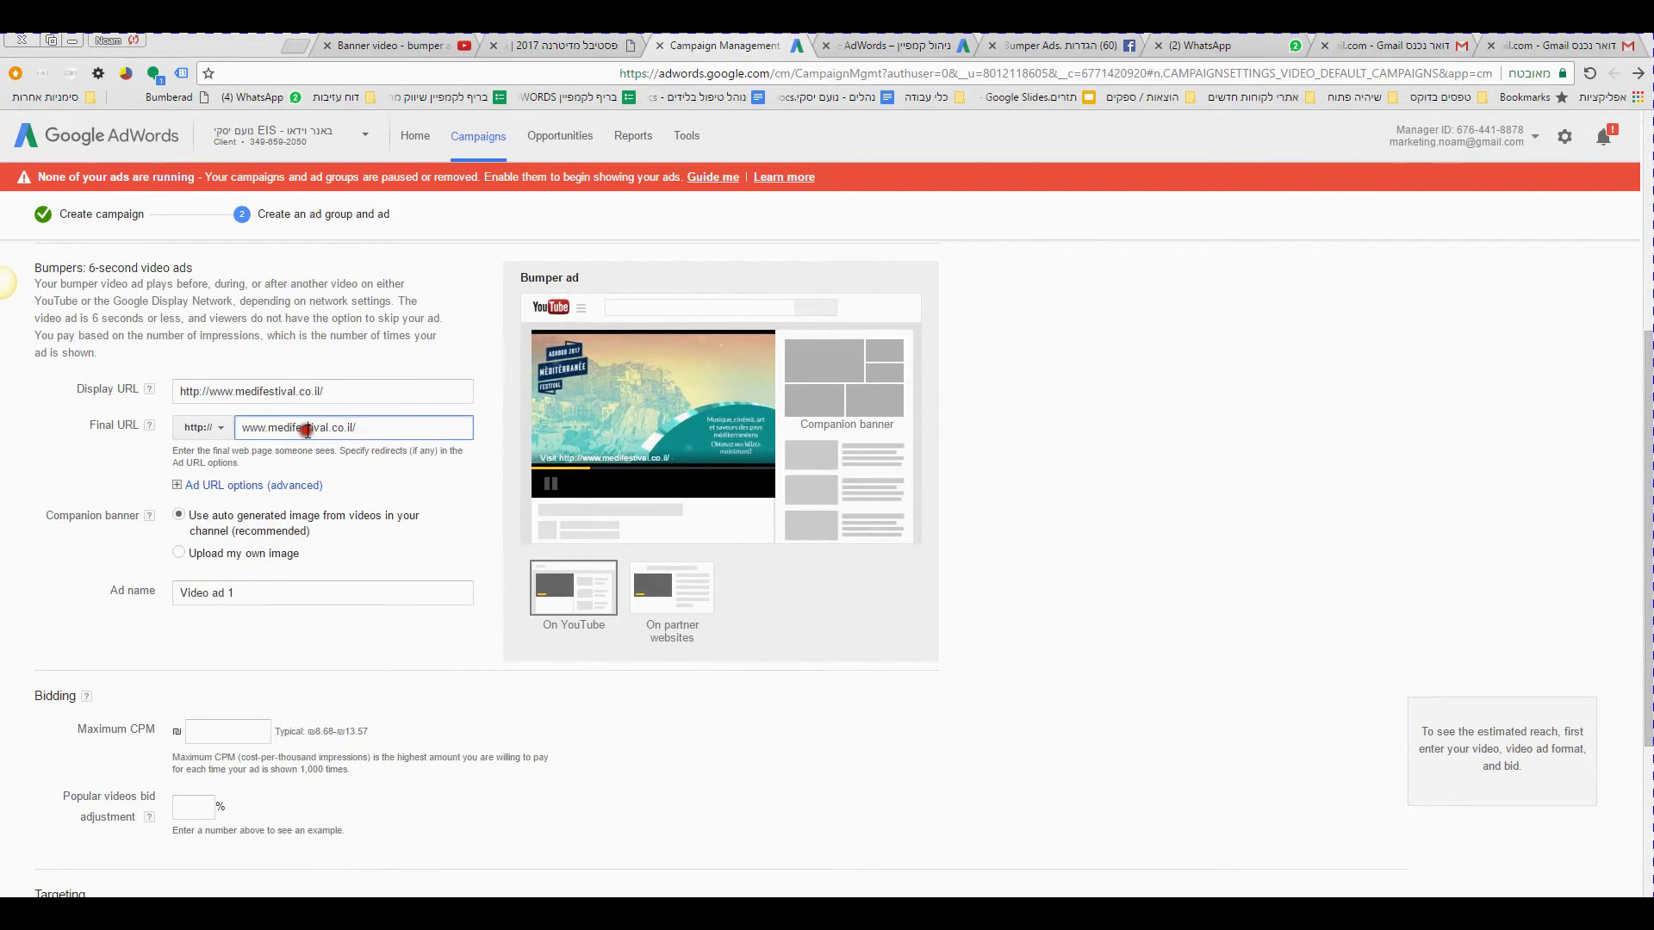
pyautogui.click(192, 730)
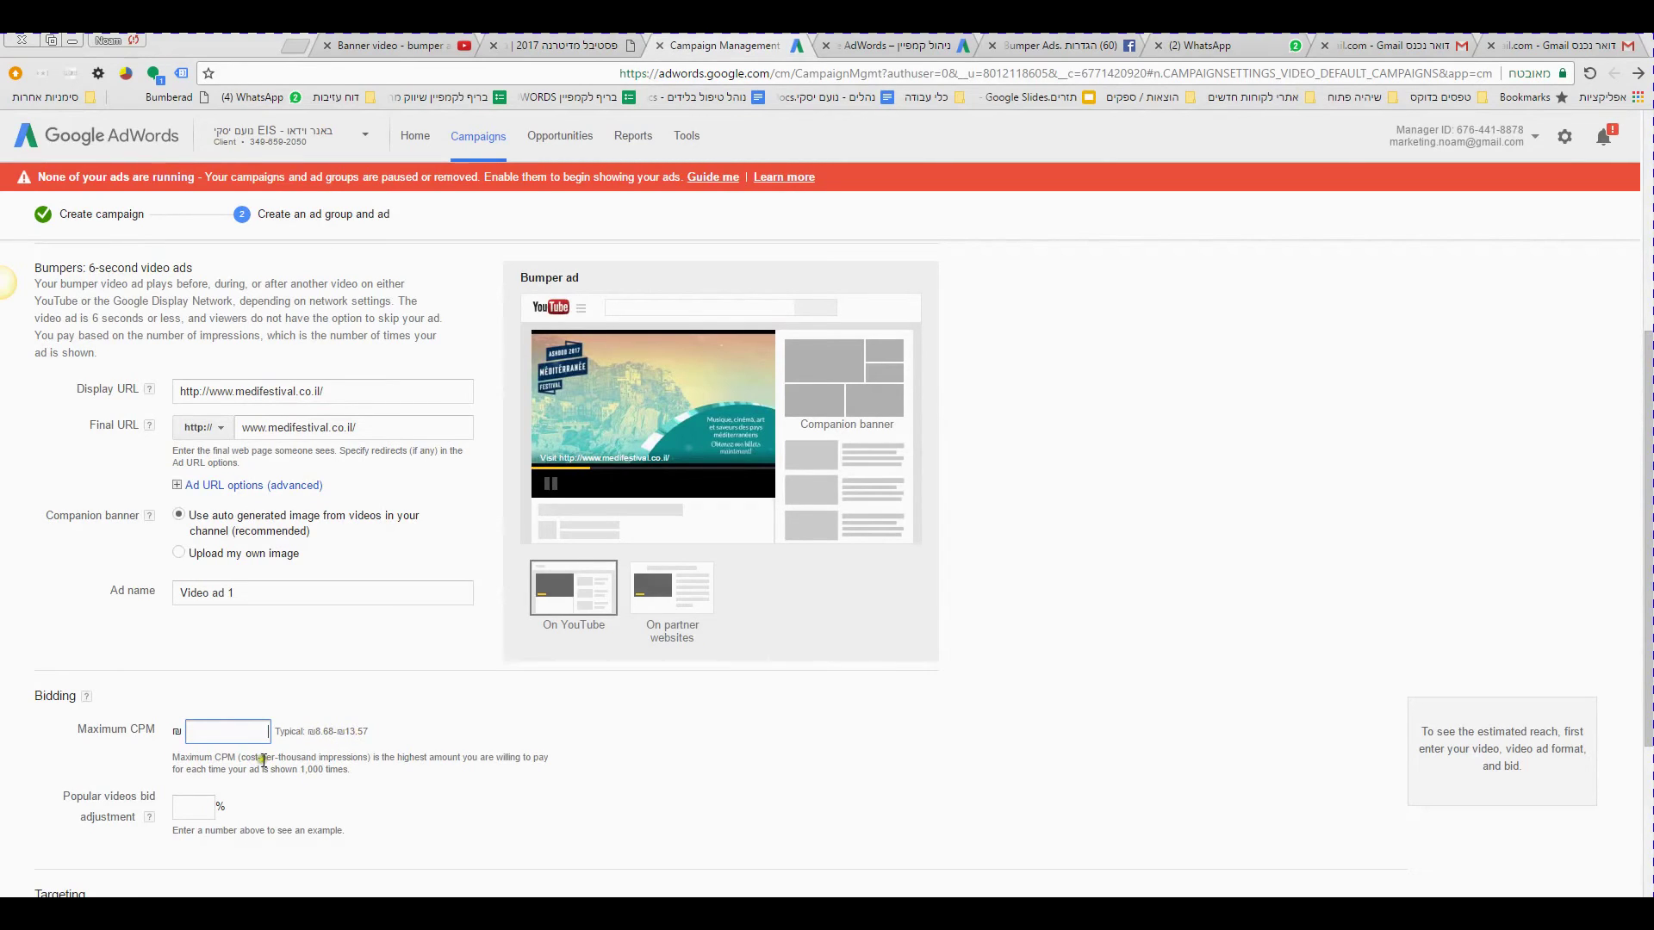
pyautogui.write('14.00')
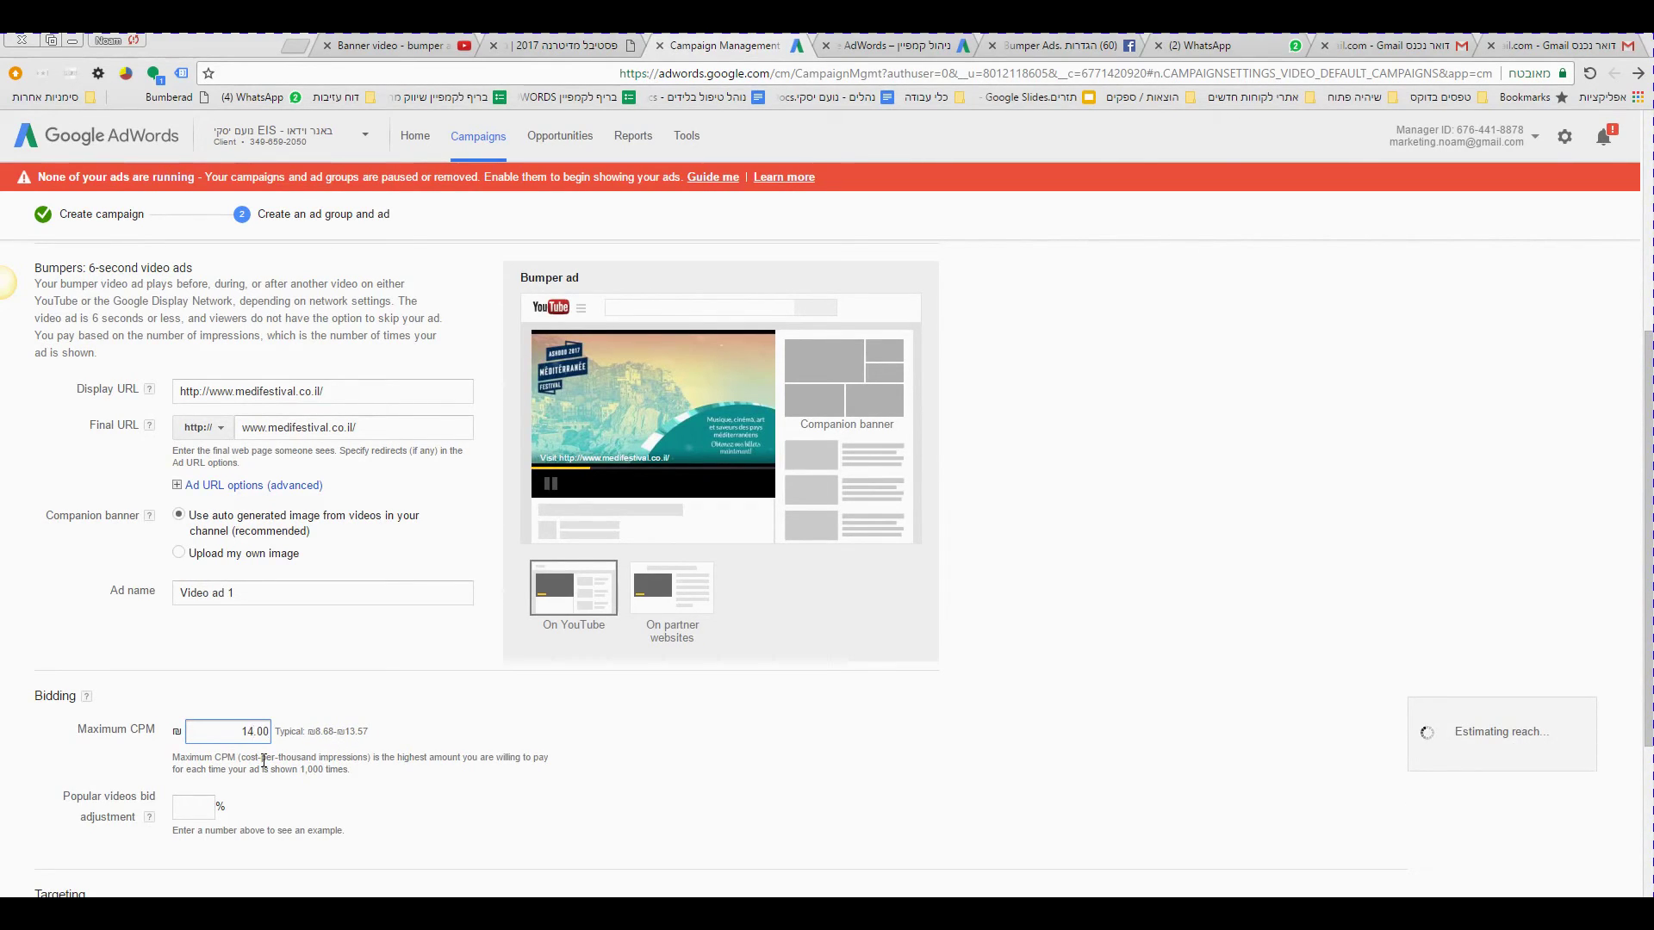
pyautogui.scroll(-4, 198, 806)
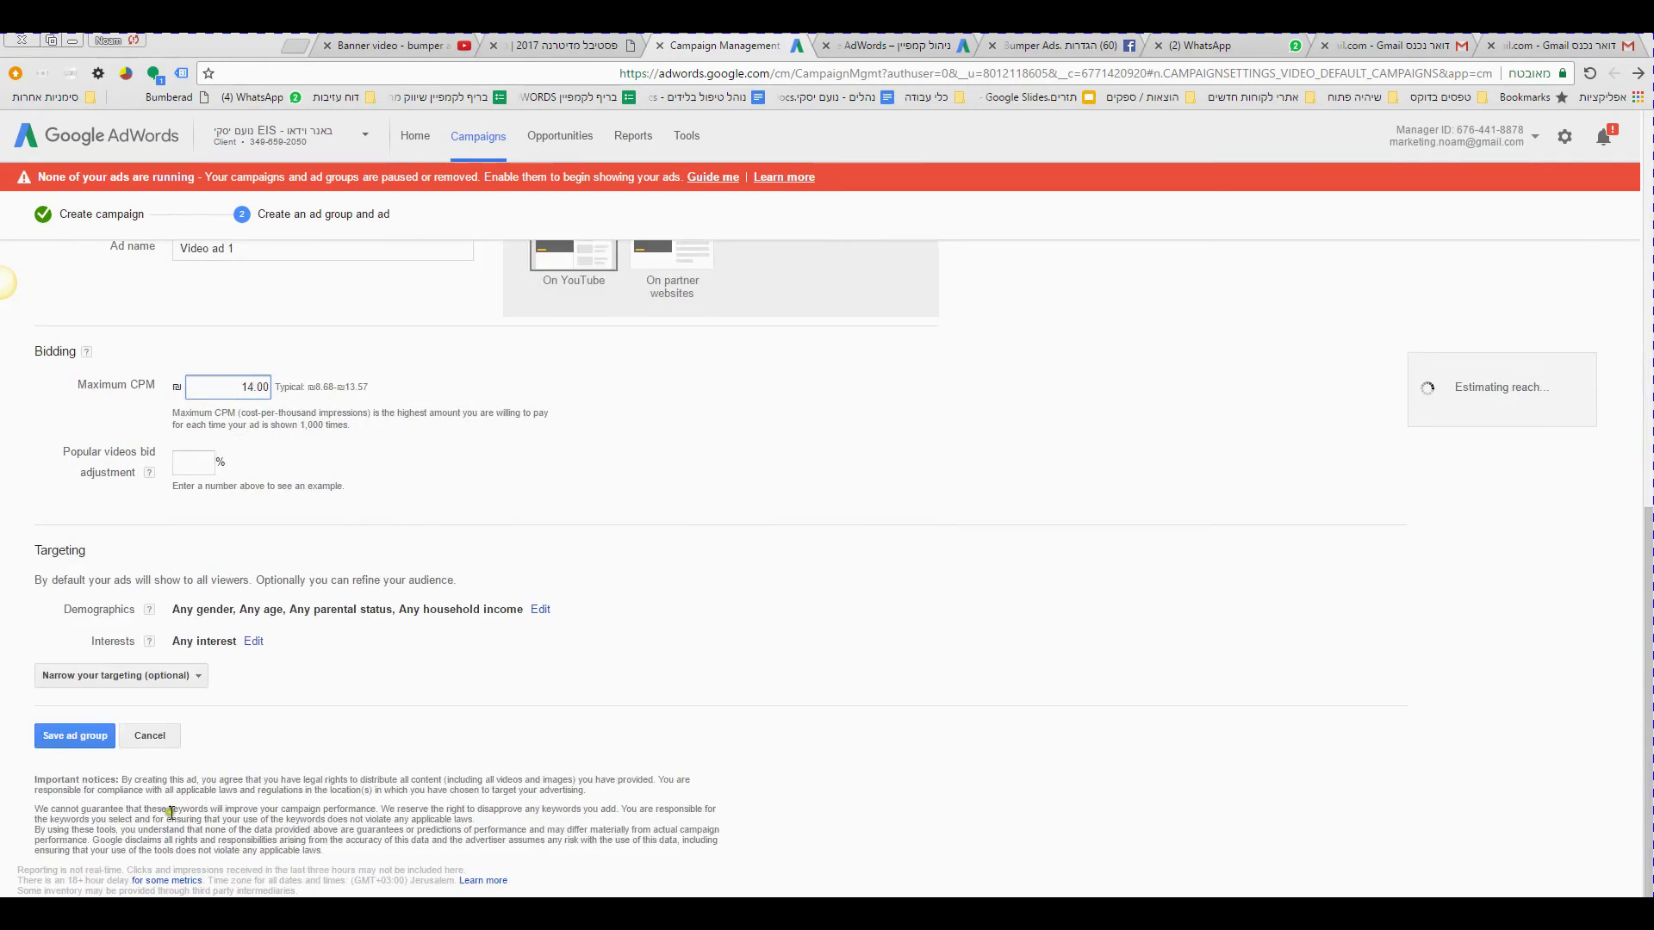
# Save the bumper ads ad group and view its Settings page.
pyautogui.click(98, 744)
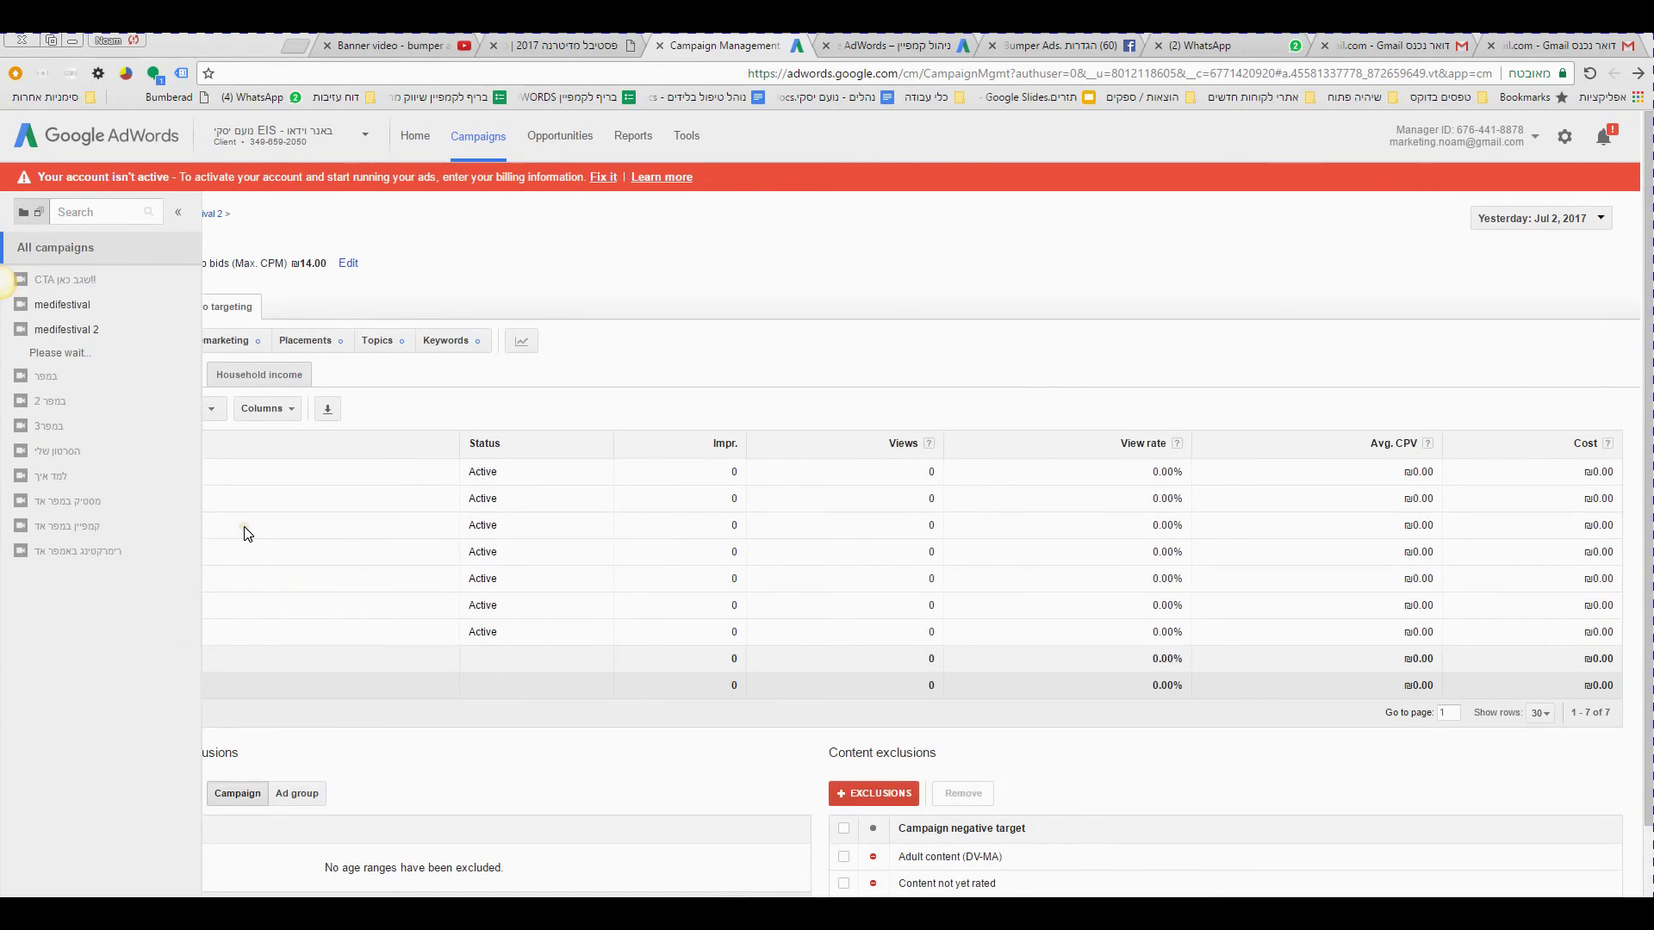
pyautogui.click(248, 308)
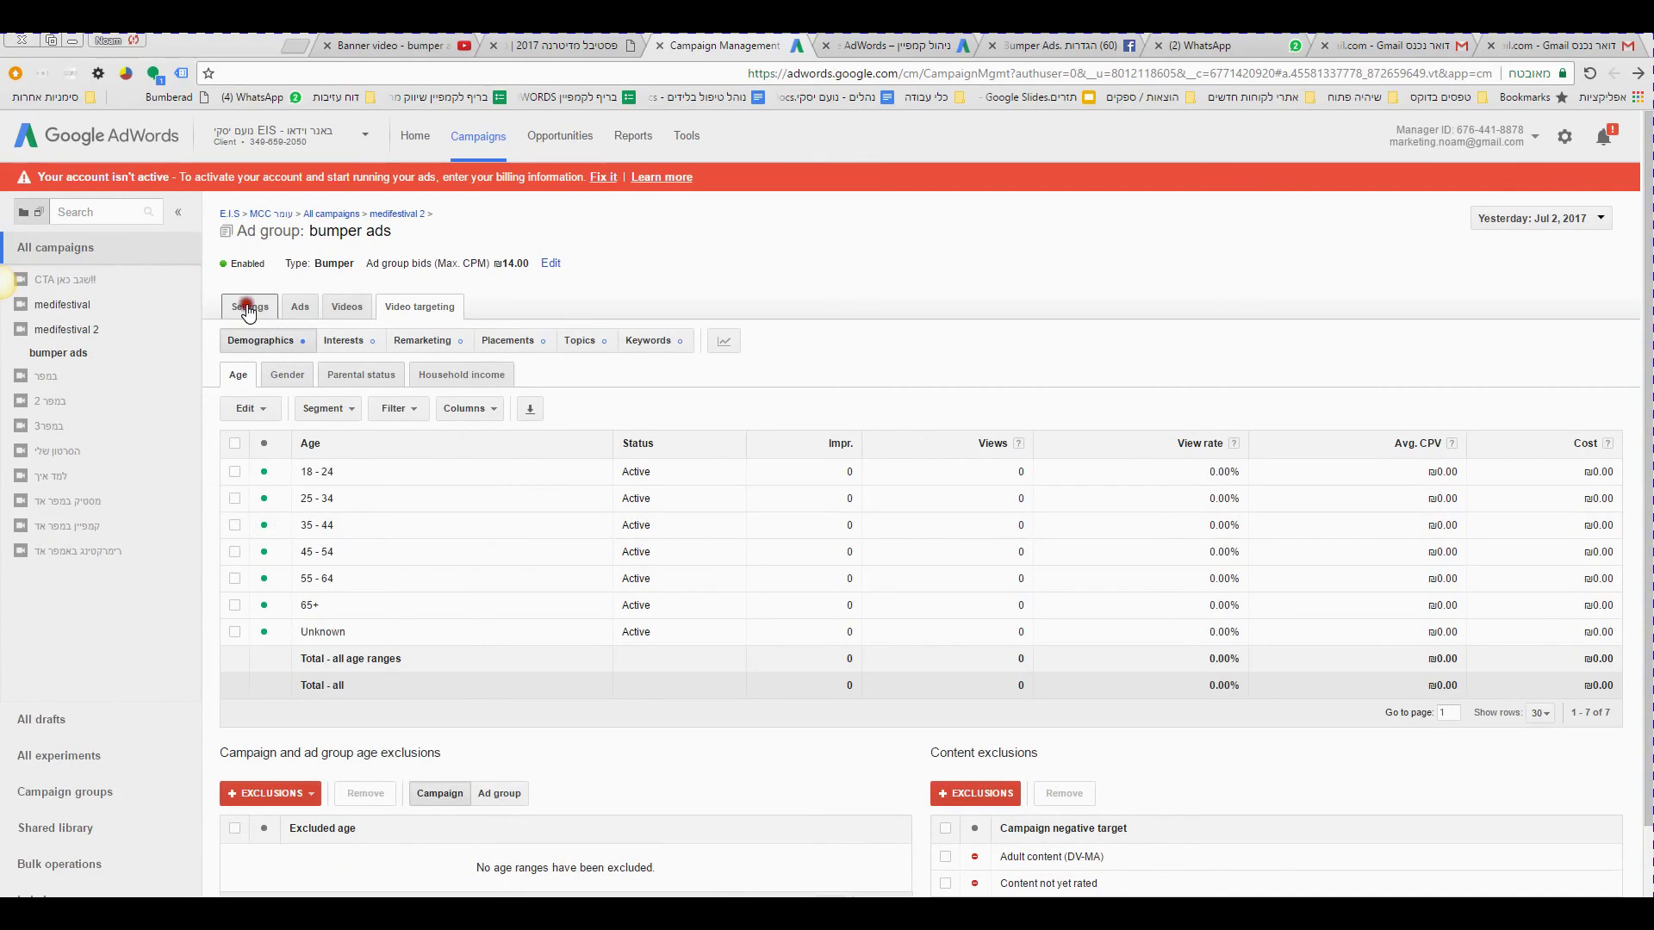